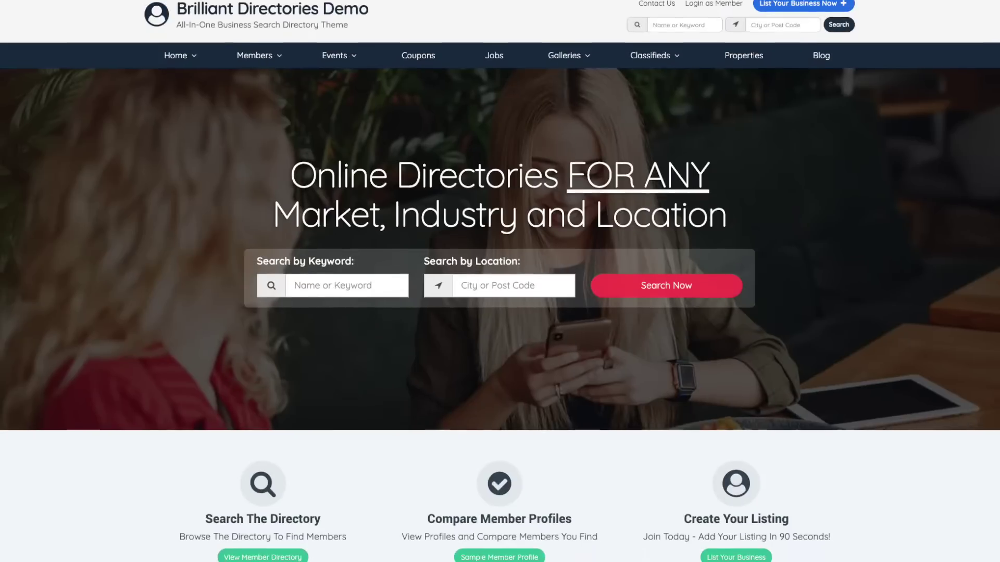
Open the live General Sign Up Form page from GetResponse's Tools > Landing pages
scroll(500, 281, "down", 3)
scroll(500, 281, "down", 6)
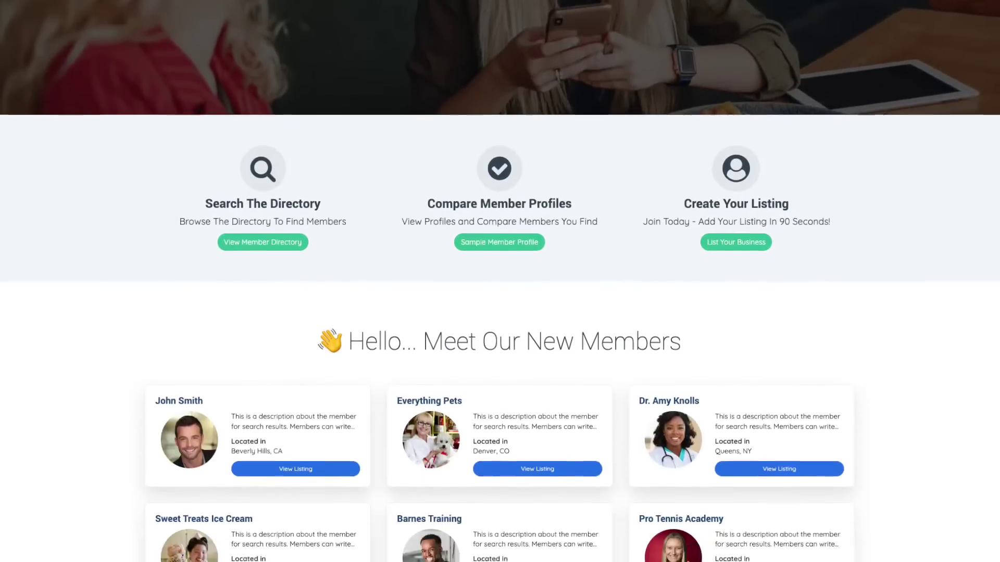
scroll(500, 282, "down", 6)
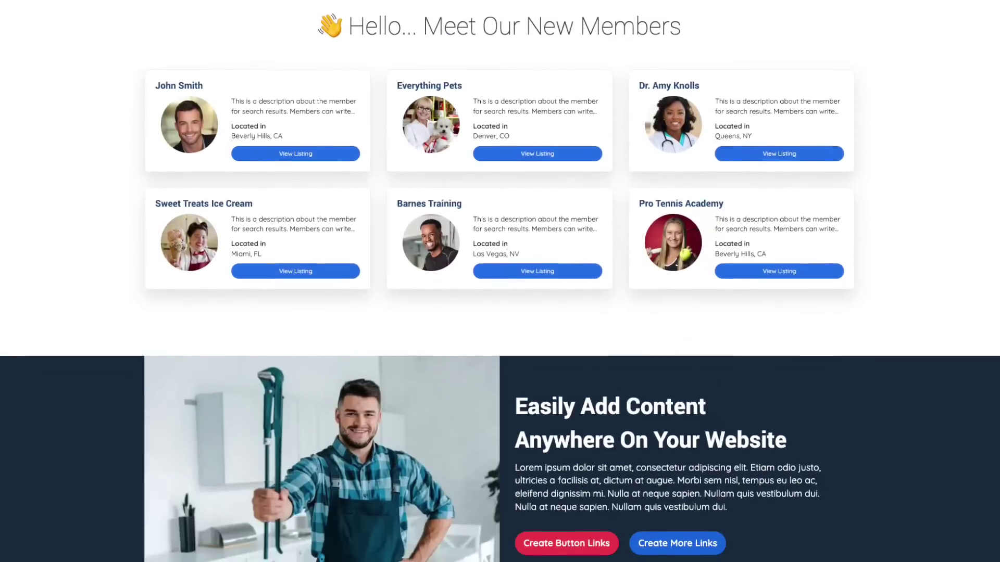
scroll(499, 282, "down", 6)
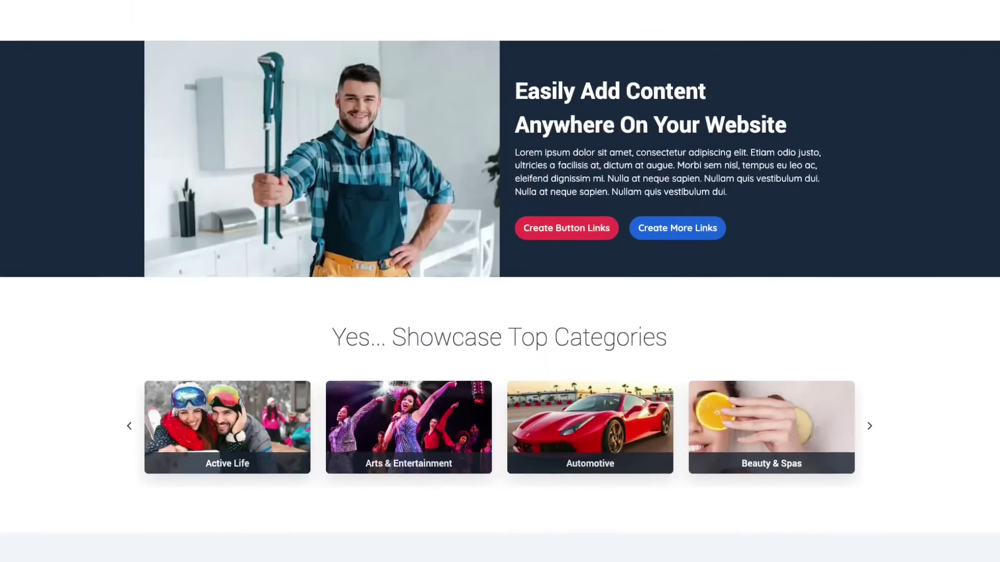
scroll(500, 282, "down", 6)
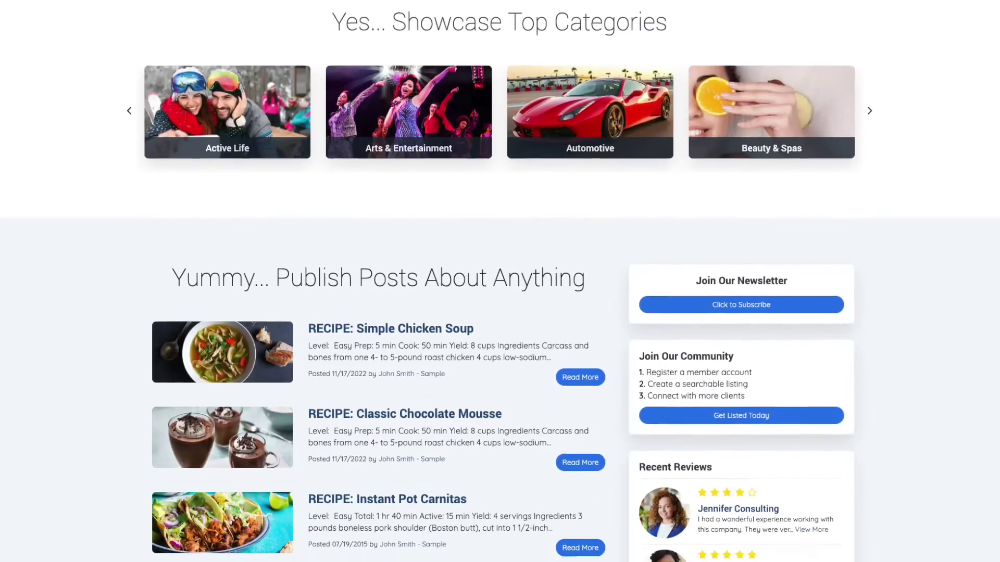
scroll(500, 281, "down", 5)
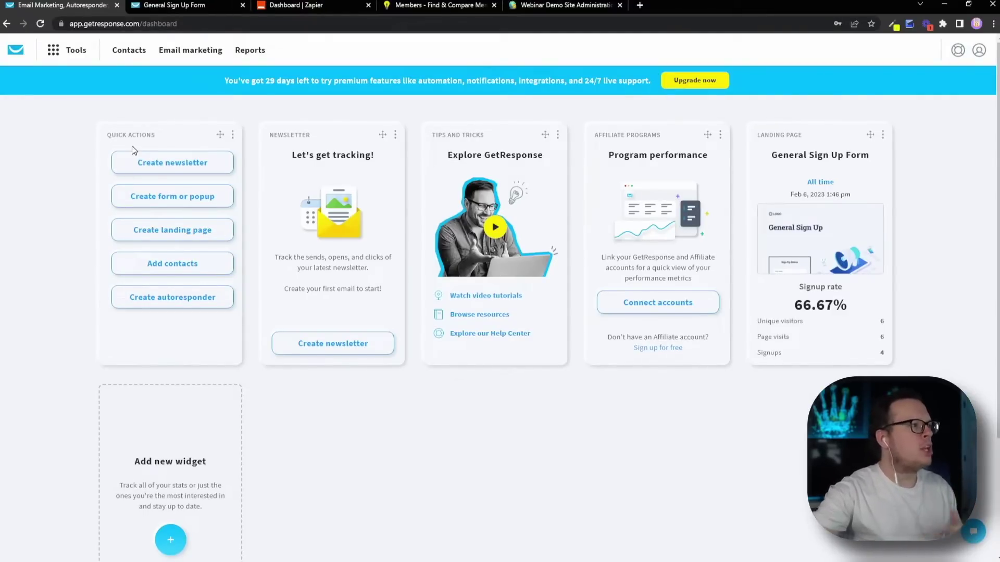
left_click(73, 50)
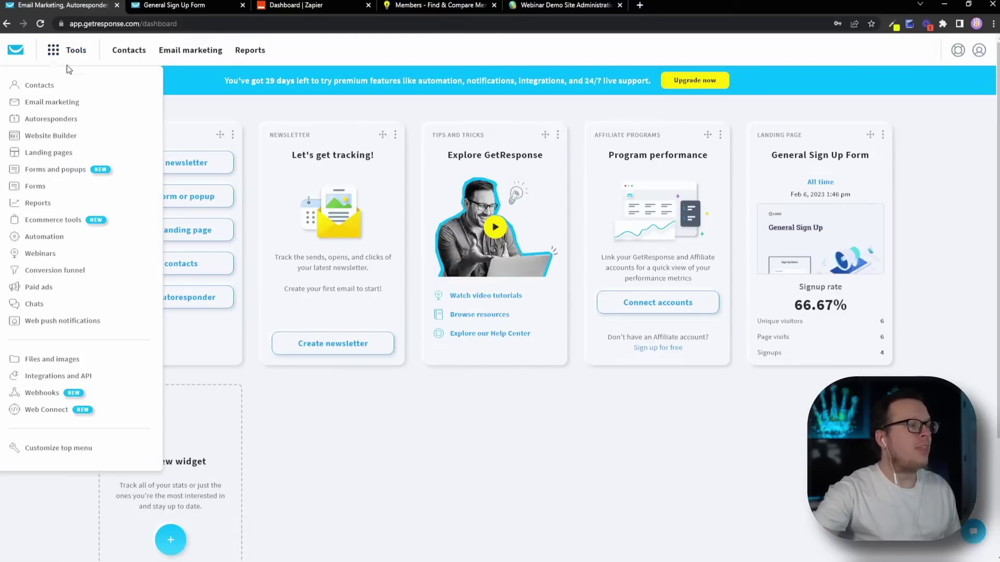
left_click(52, 154)
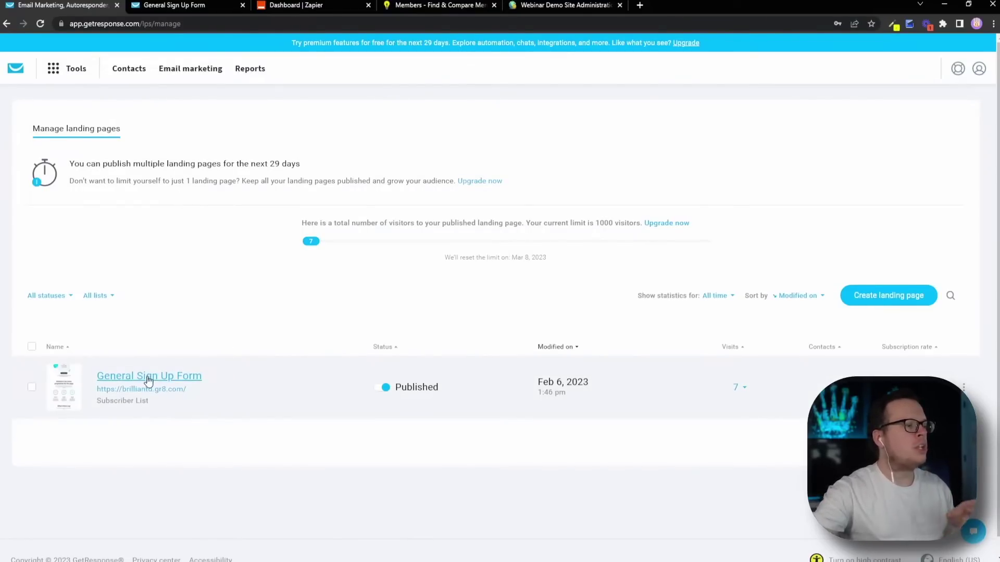
left_click(190, 7)
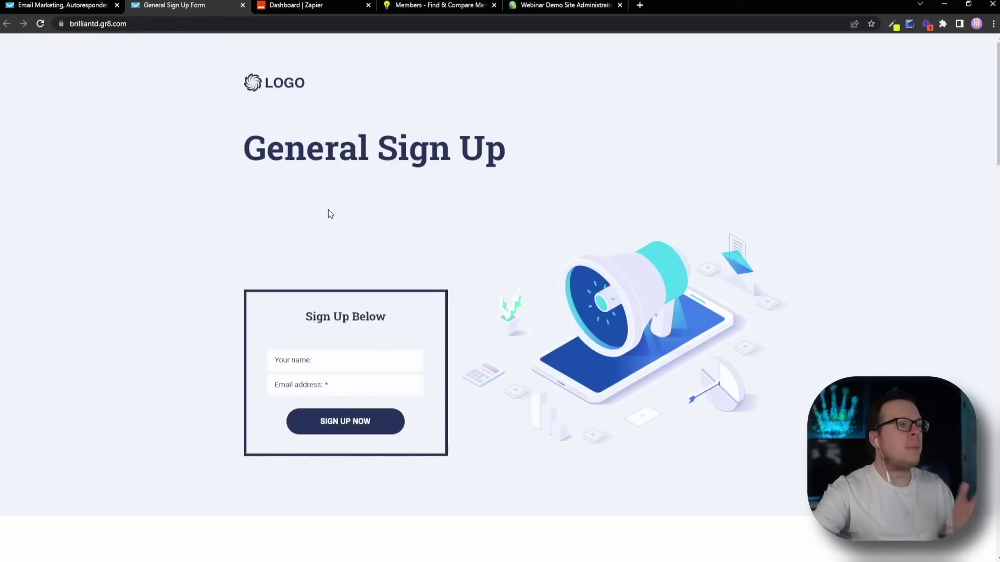
Show the Subscriber Member Community directory and highlight its 70 member results count
left_click(402, 7)
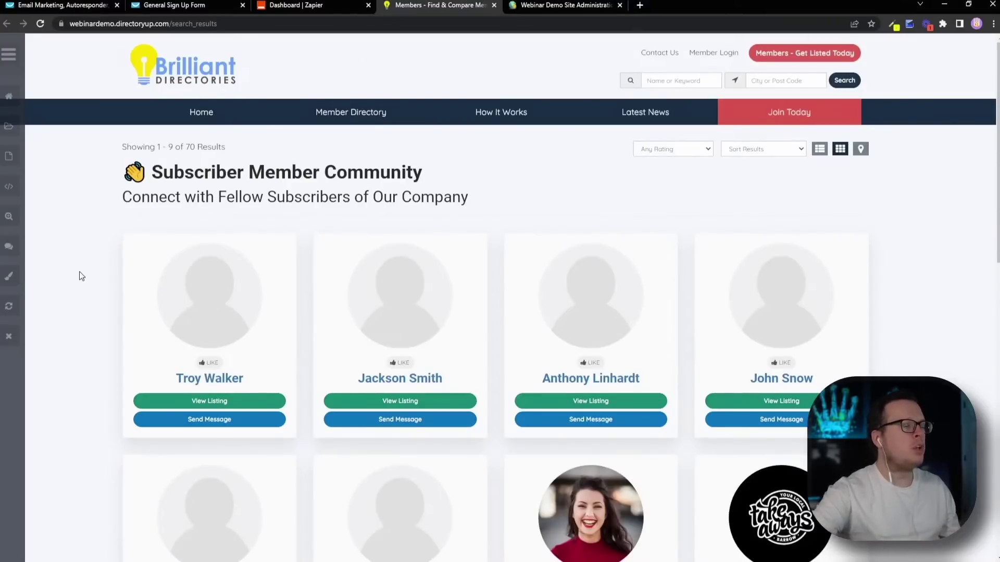
double_click(191, 147)
left_click(236, 155)
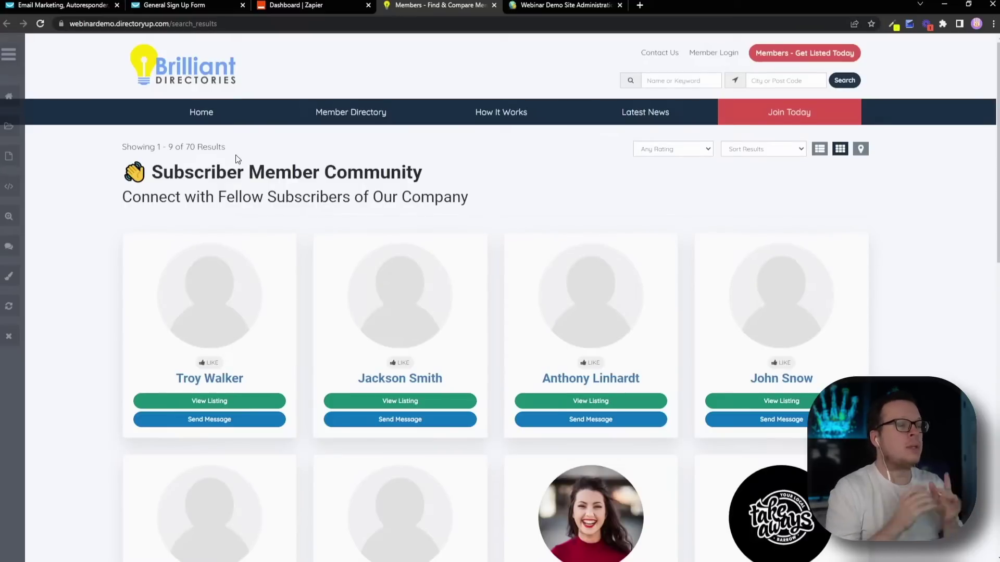
left_click(195, 8)
left_click(409, 7)
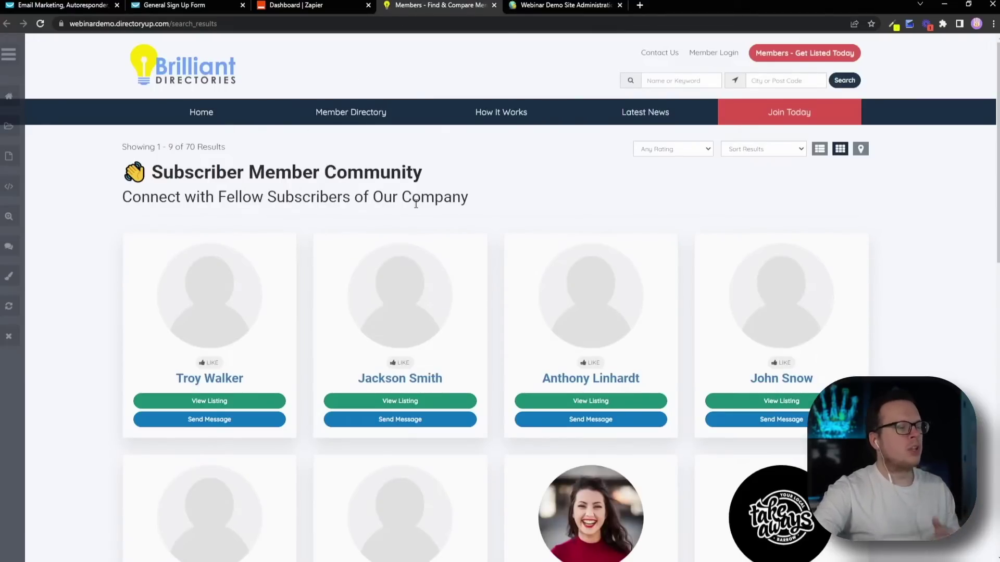
Create a Zap using GetResponse as the trigger app with the New Contact event
left_click(308, 9)
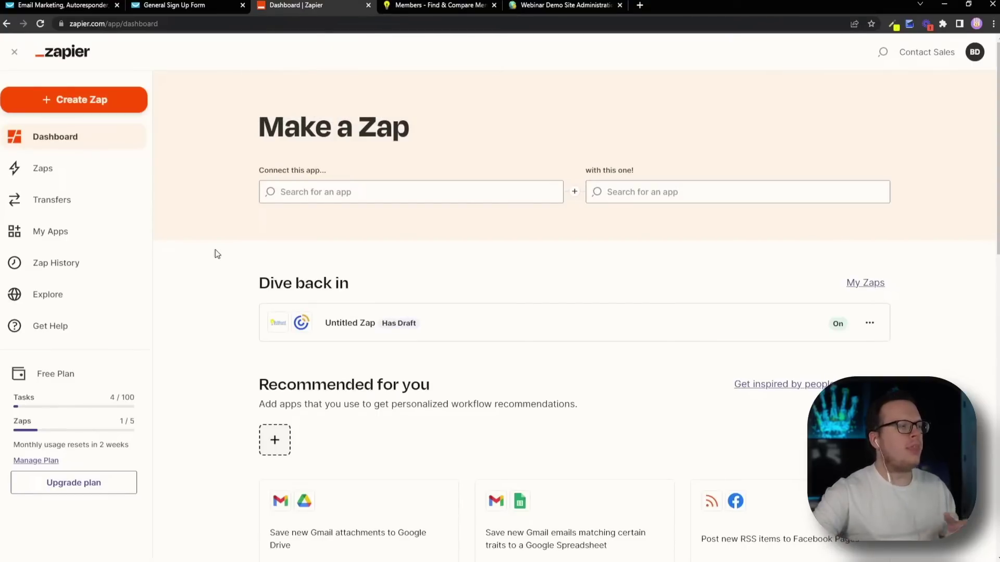
left_click(89, 104)
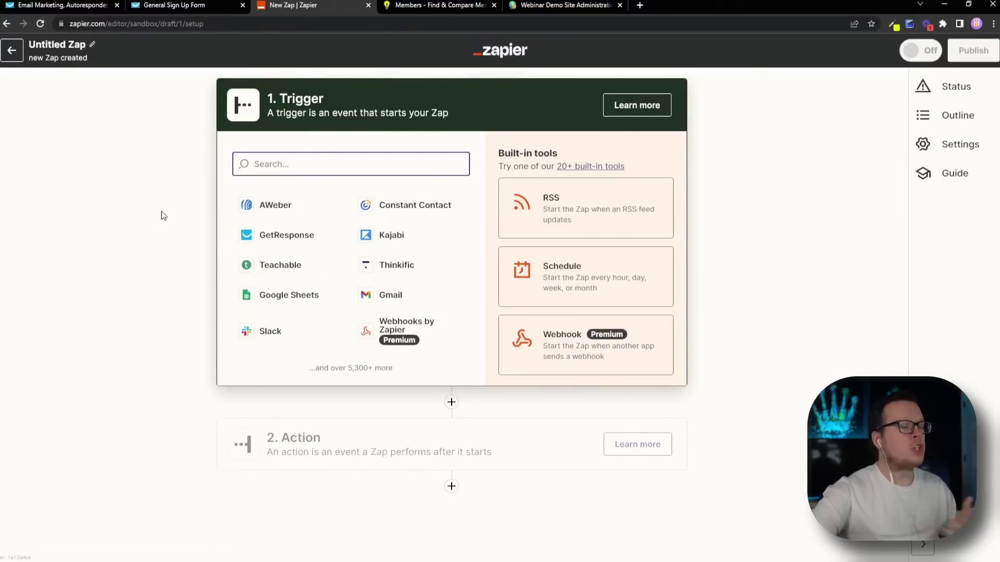
left_click(279, 234)
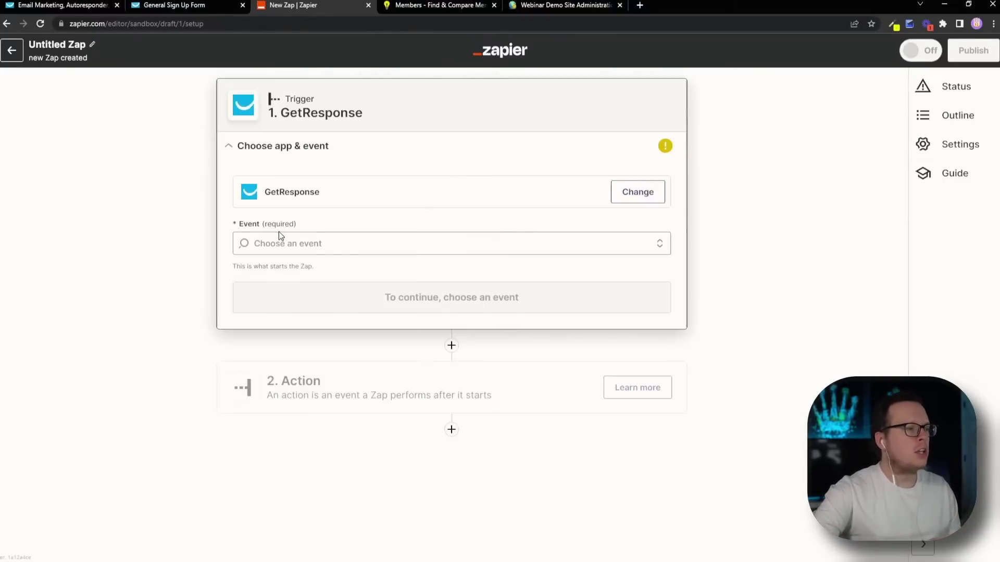
left_click(305, 245)
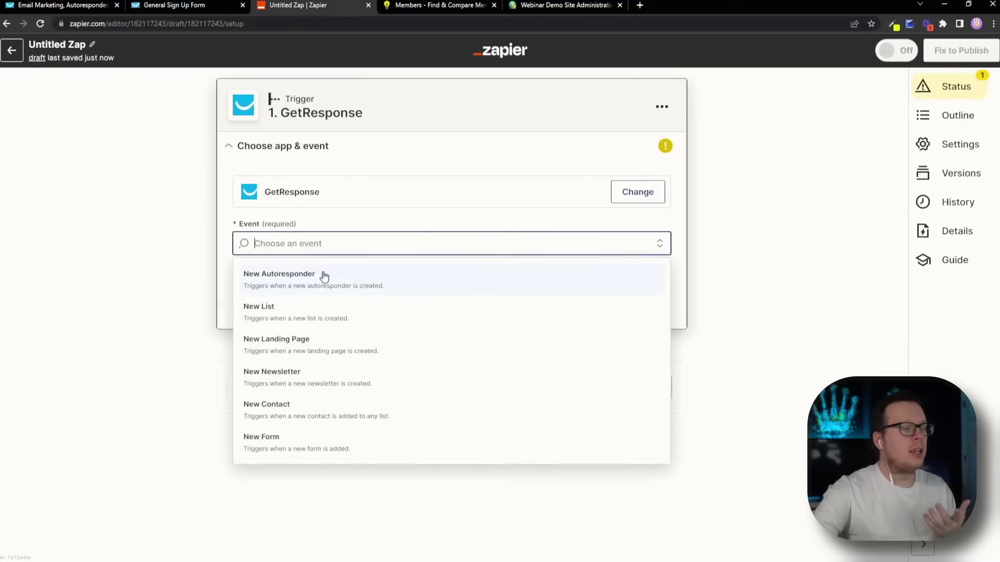
left_click(325, 415)
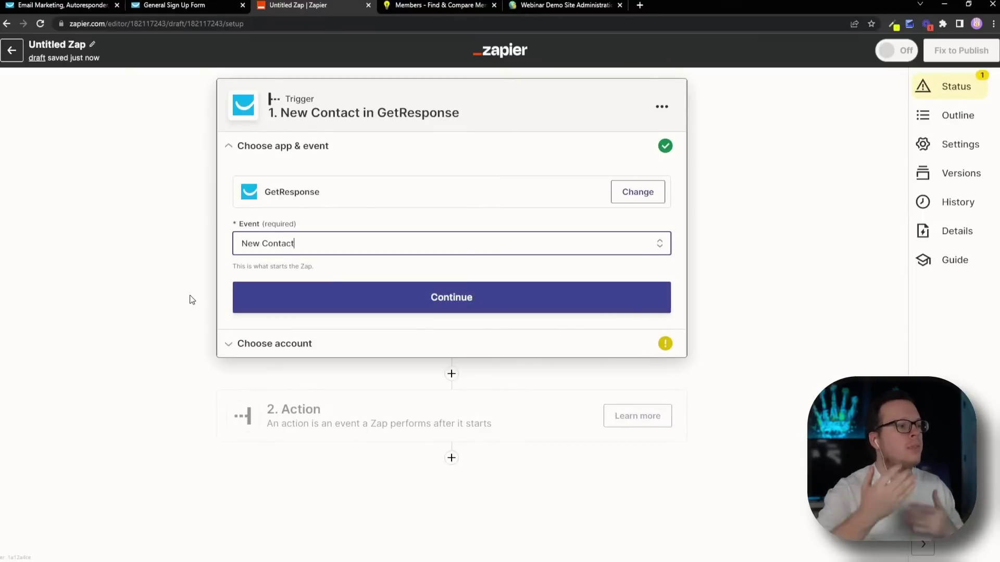
left_click(398, 310)
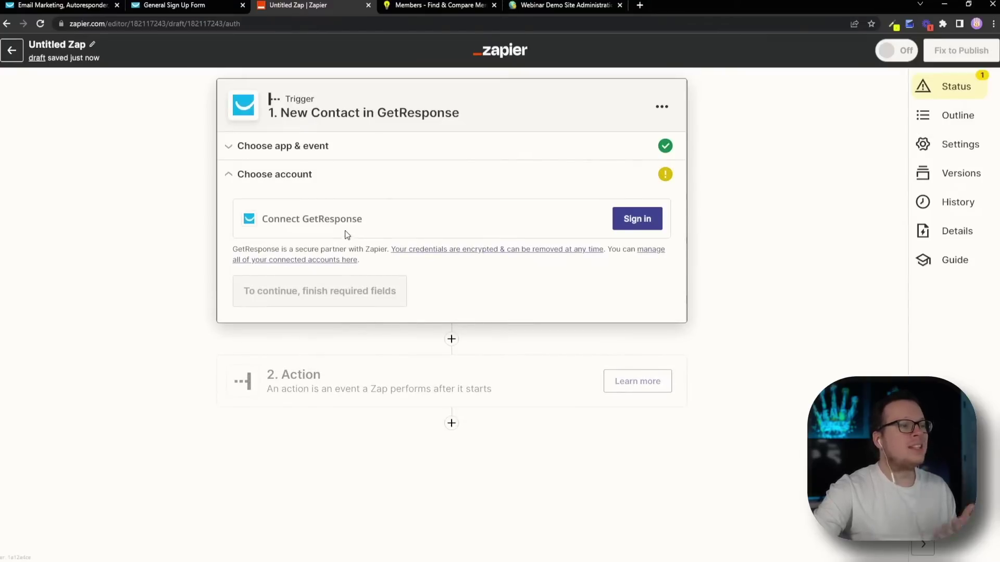
Start signing in to GetResponse and open its API page from the connection popup
left_click(626, 229)
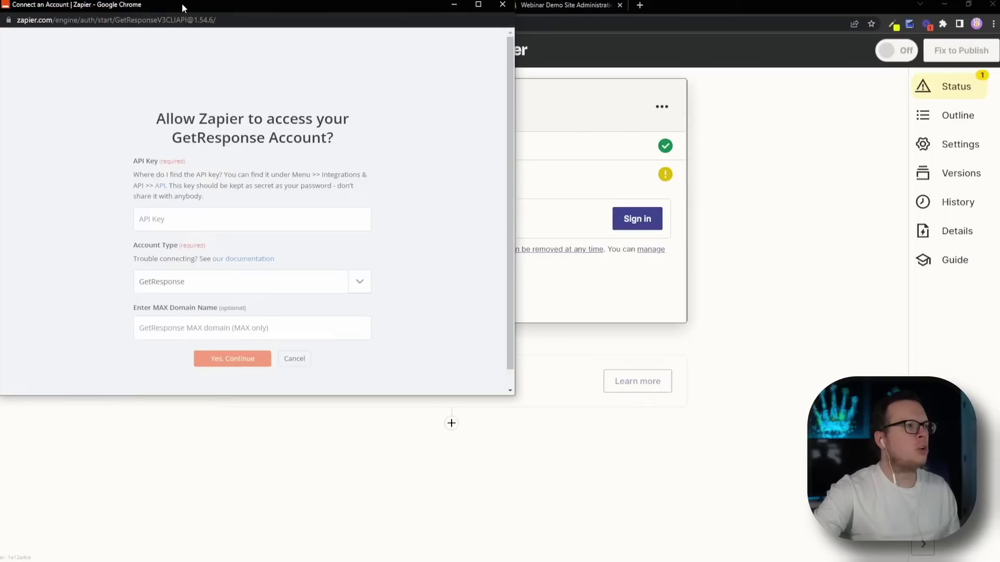
left_click_drag(182, 3, 376, 70)
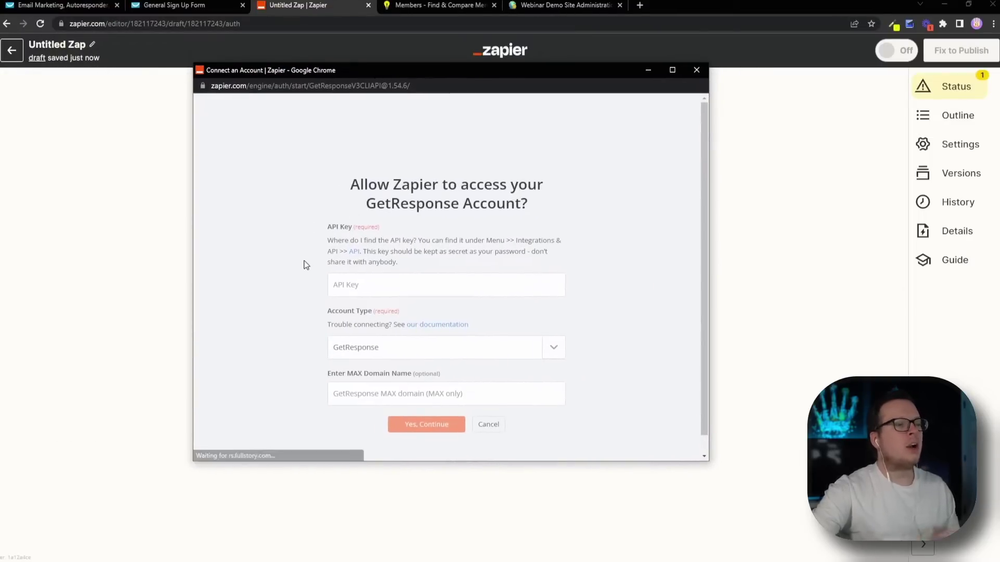
left_click(353, 252)
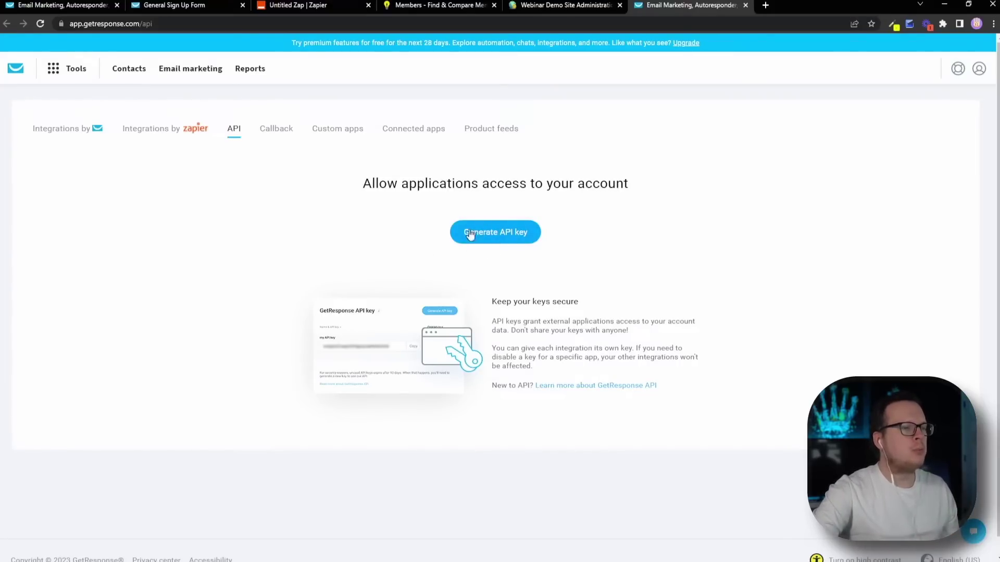
Generate a GetResponse API key named zapier-test and paste it into Zapier's API Key field
left_click(485, 238)
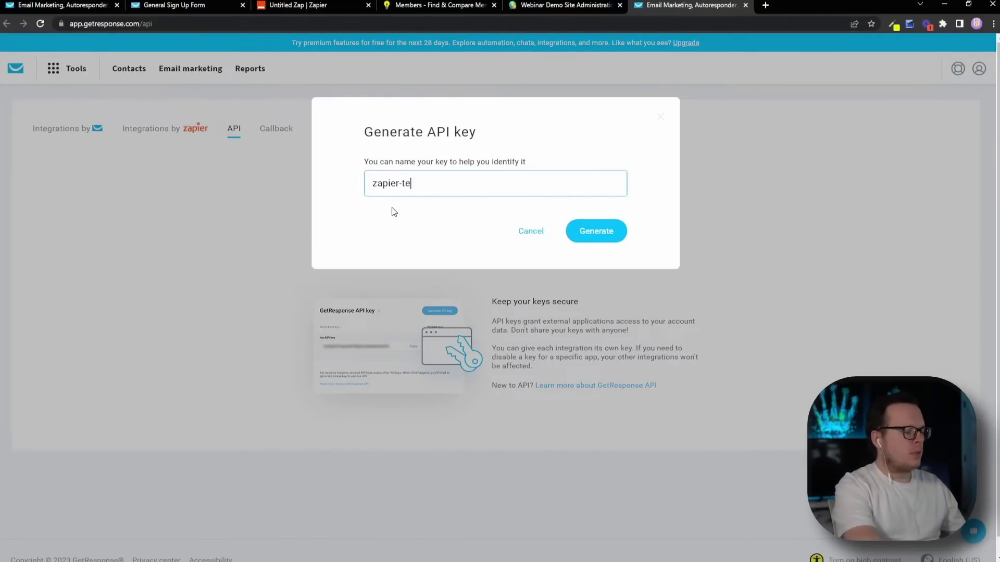
type("zapier-test")
left_click(583, 232)
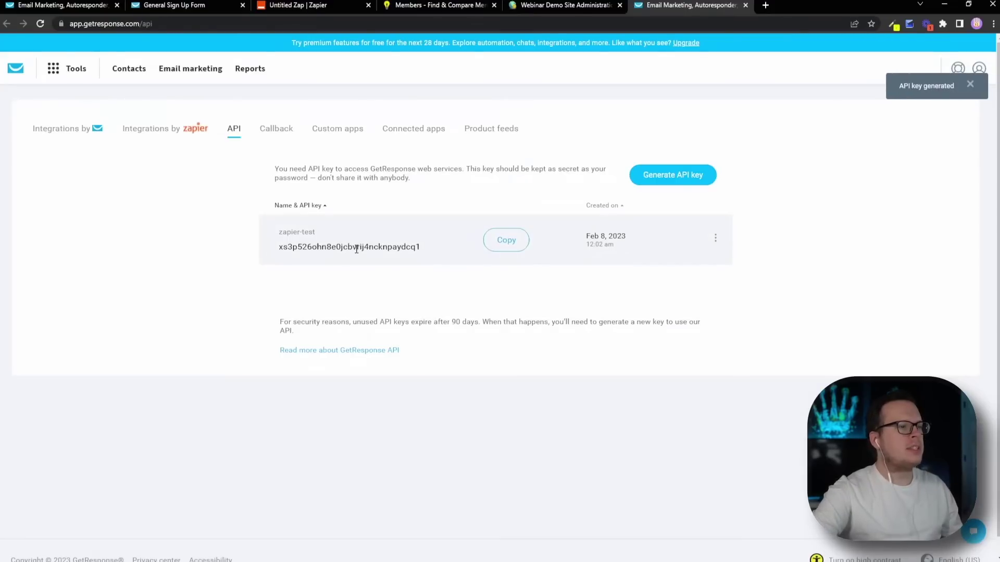
left_click(500, 241)
key("alt+Tab")
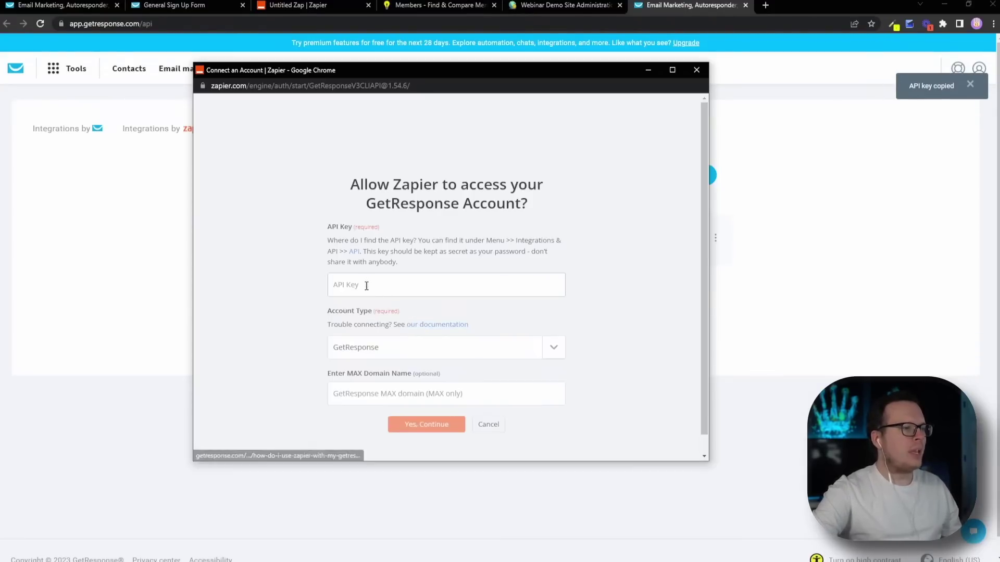
left_click(366, 285)
key("ctrl+v")
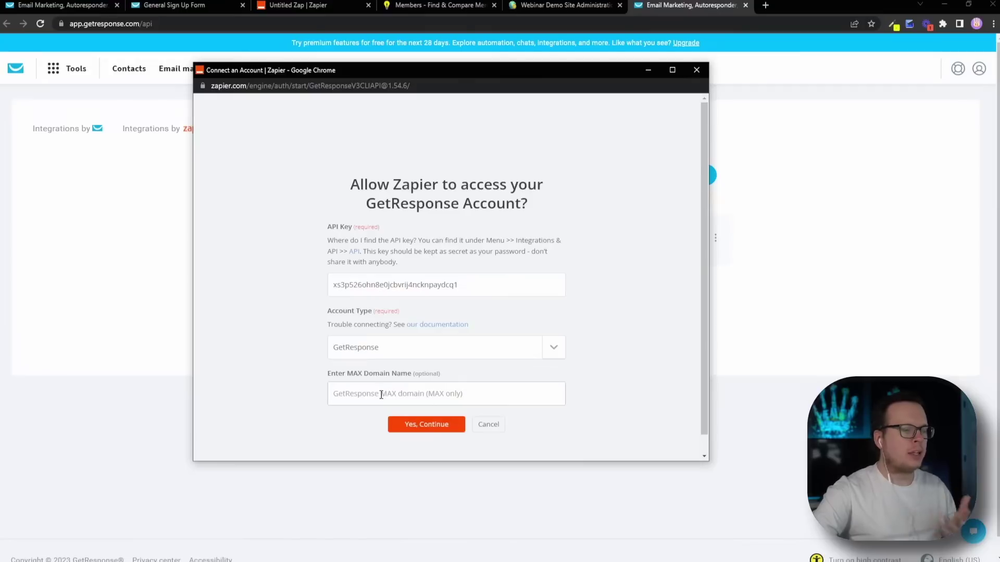
Authorize the GetResponse account and set the trigger's list to Subscriber List
left_click(408, 430)
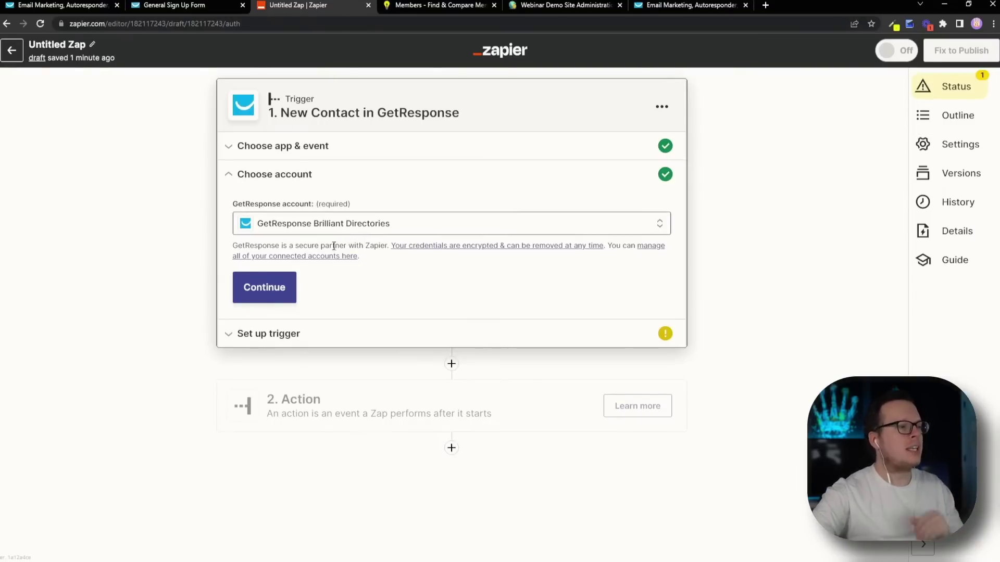
left_click(282, 287)
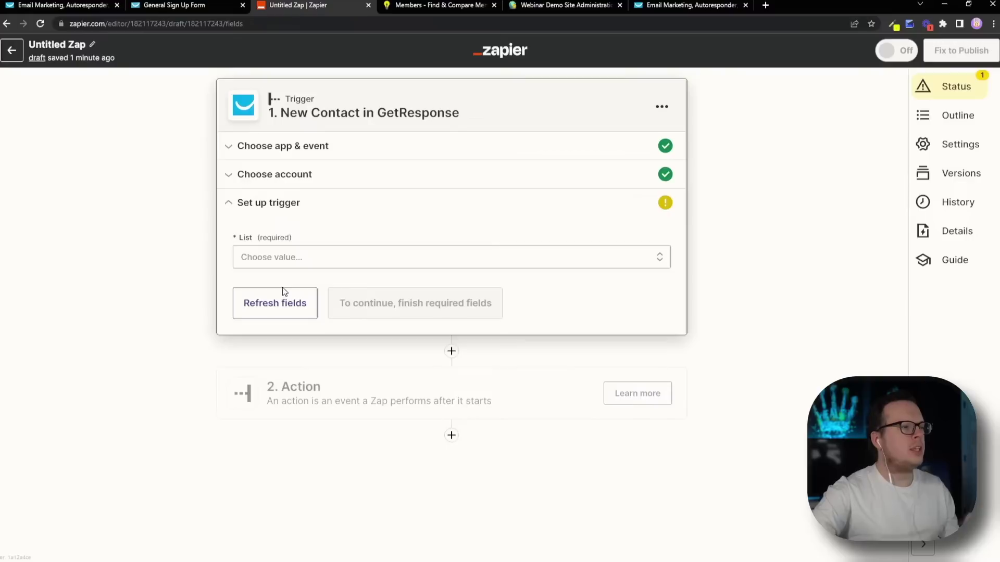
left_click(295, 261)
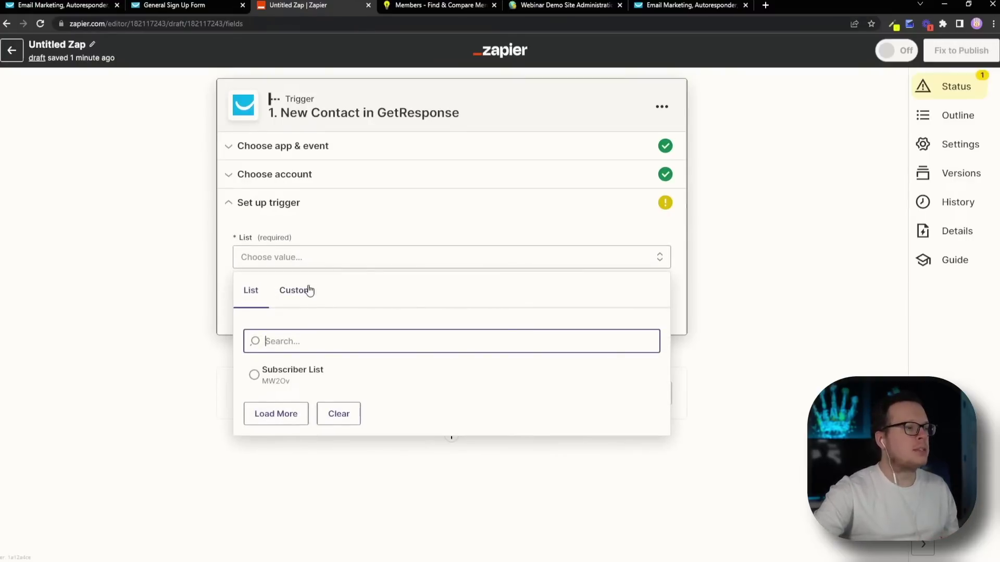
left_click(254, 382)
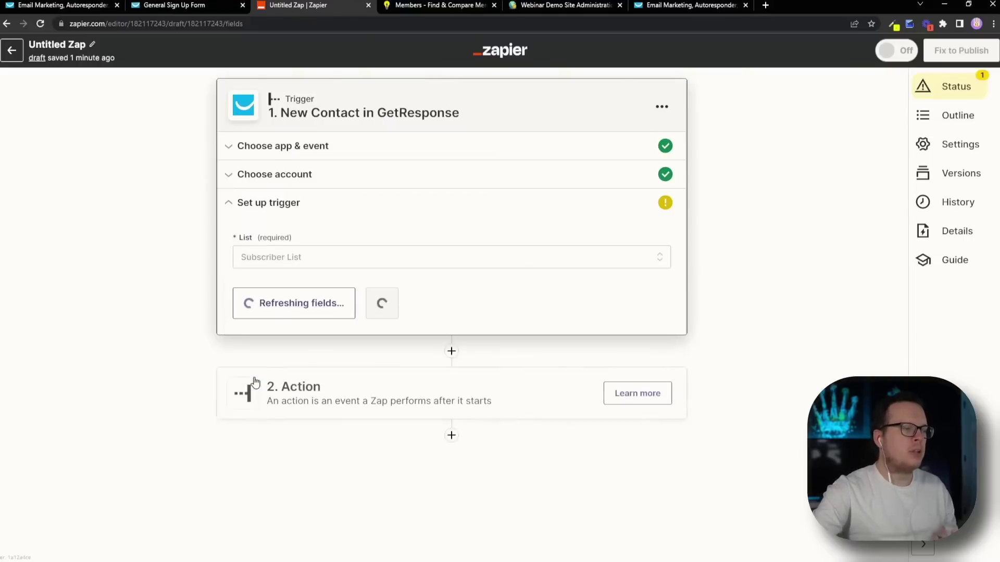
left_click(352, 315)
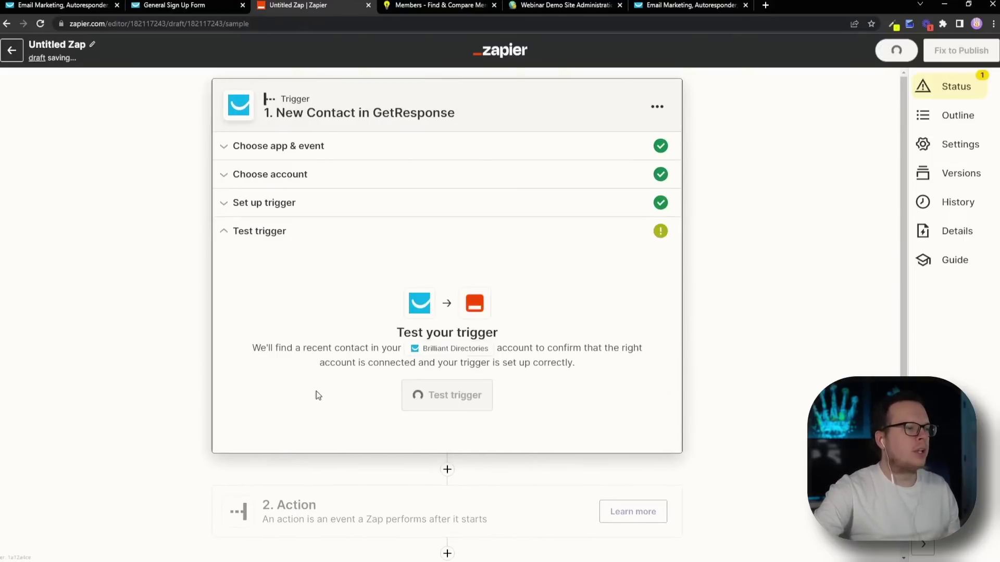
Test the trigger to fetch a sample contact, then continue to the action step
left_click(416, 406)
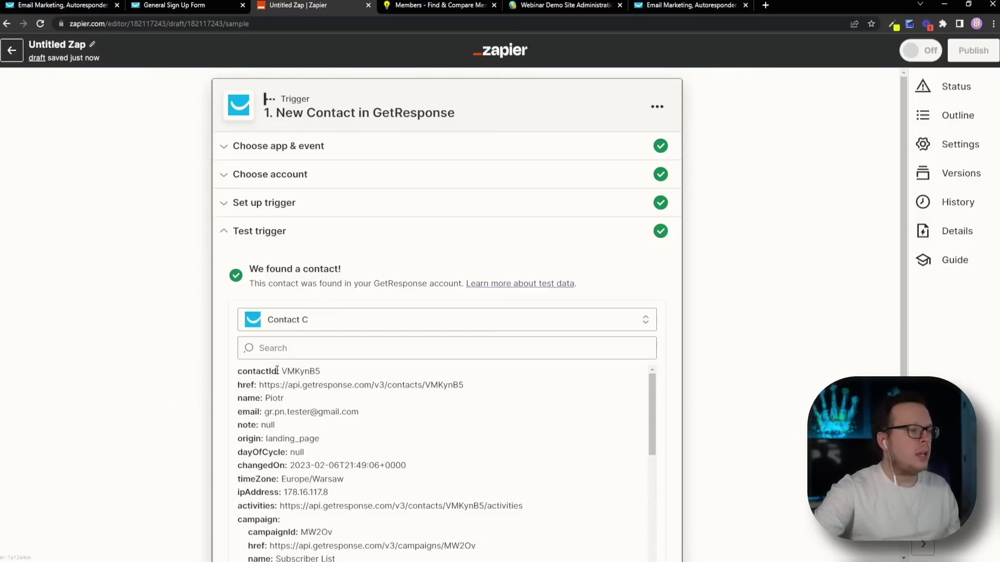
left_click_drag(275, 270, 337, 275)
scroll(156, 368, "down", 4)
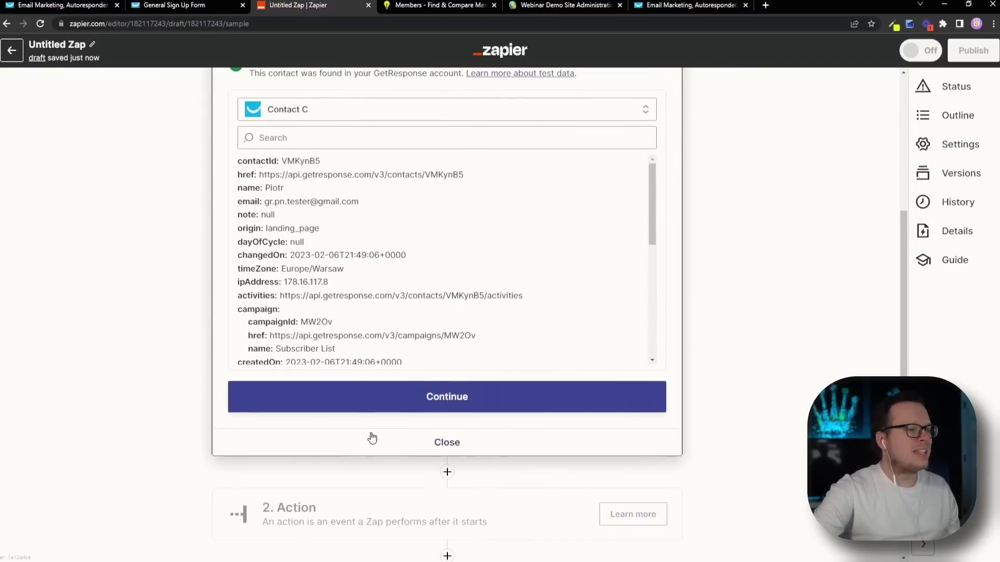
left_click(400, 407)
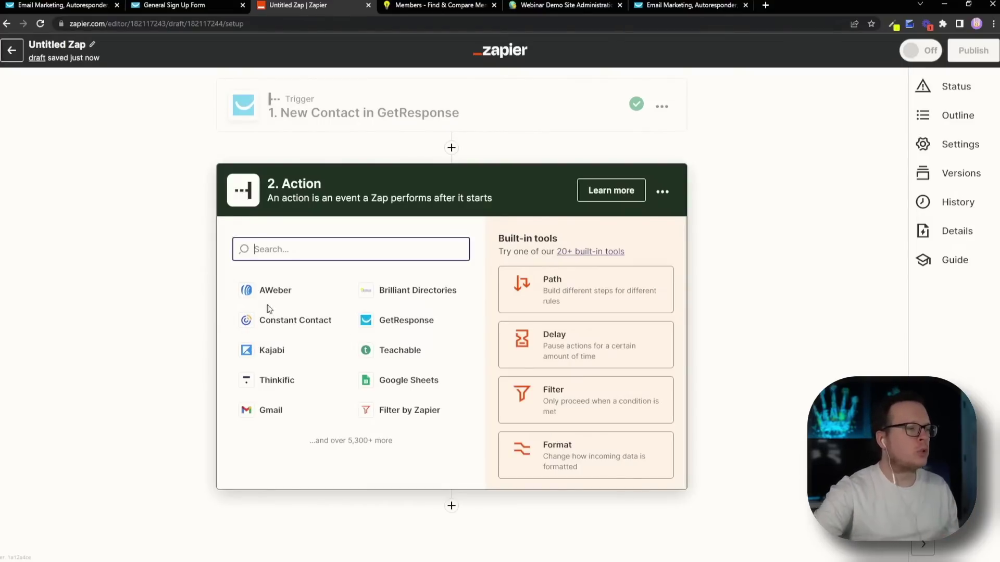
Set the action to Brilliant Directories with the Create User event
left_click(391, 295)
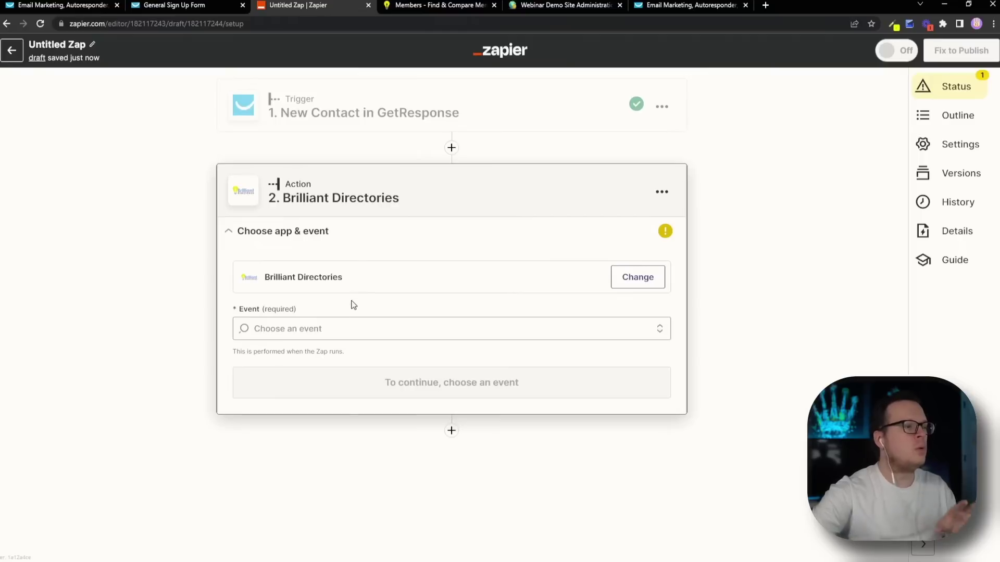
left_click(329, 328)
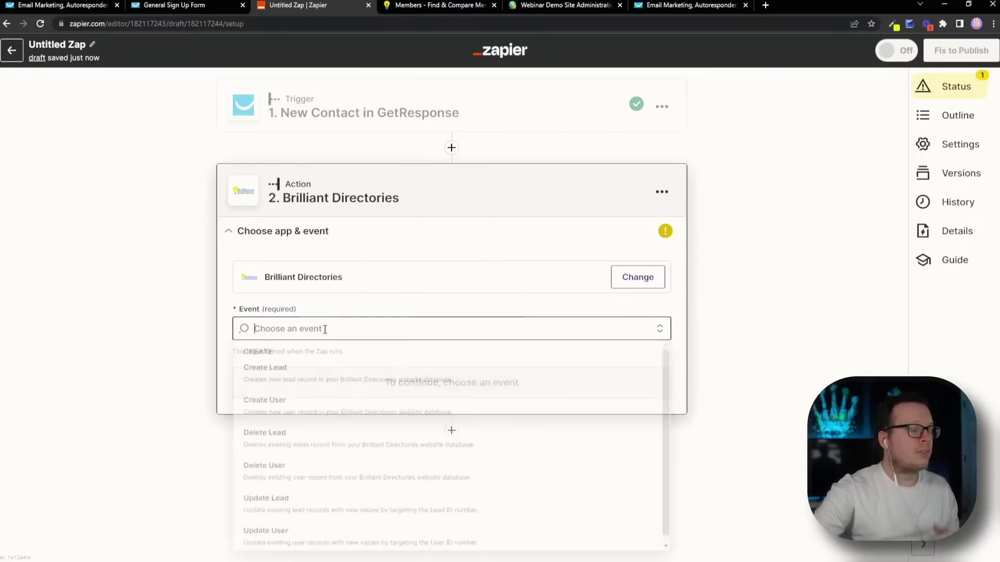
left_click(291, 413)
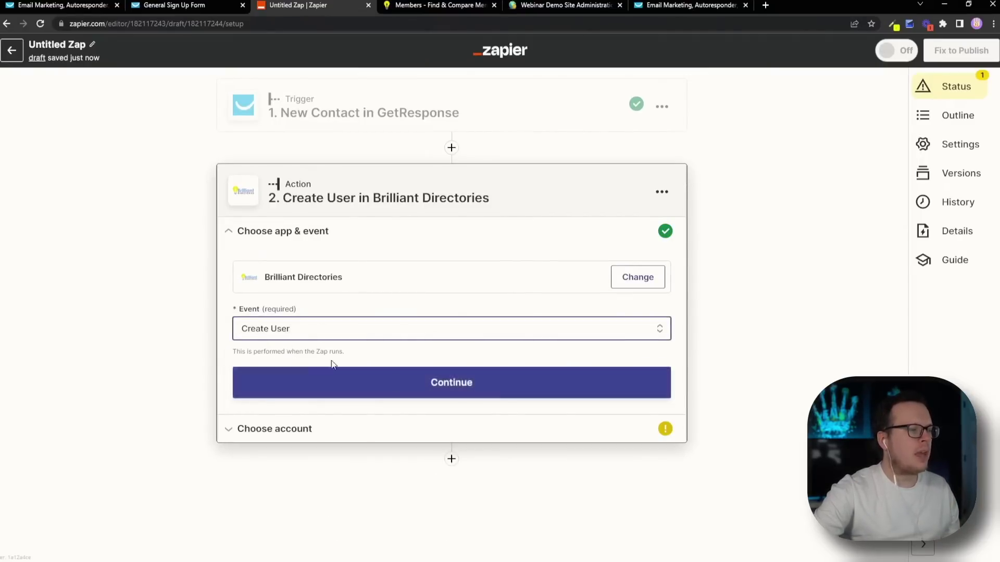
left_click(442, 386)
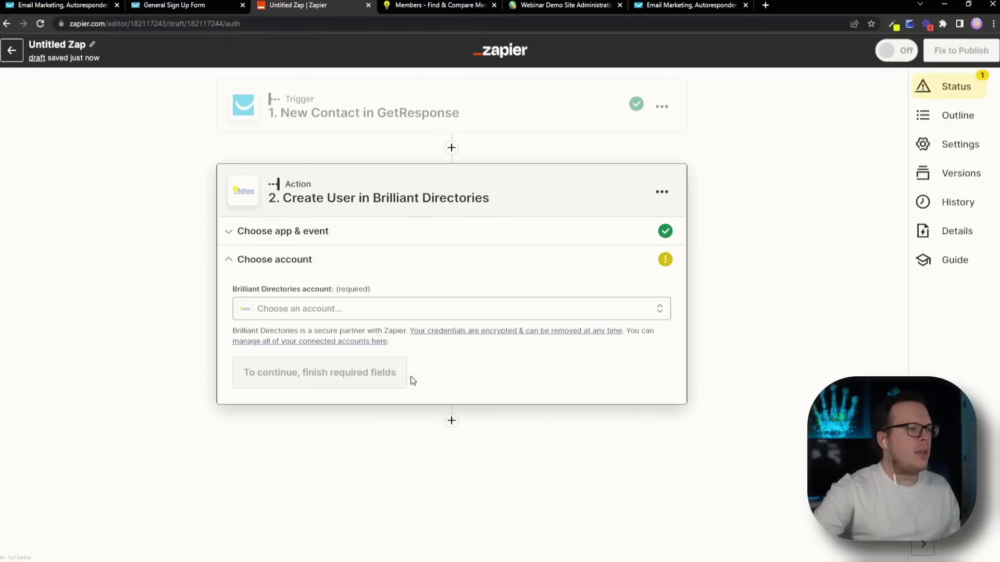
Open the Brilliant Directories Connect an Account window and center it on screen
left_click(414, 312)
left_click_drag(227, 5, 434, 83)
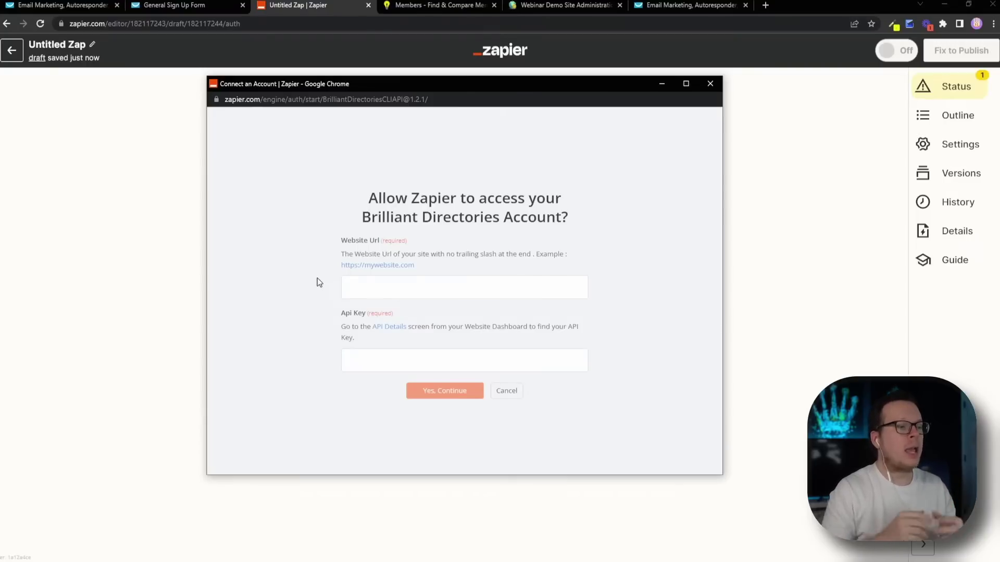
Generate a Brilliant Directories API key nicknamed getresponse-key and copy its token
left_click(388, 328)
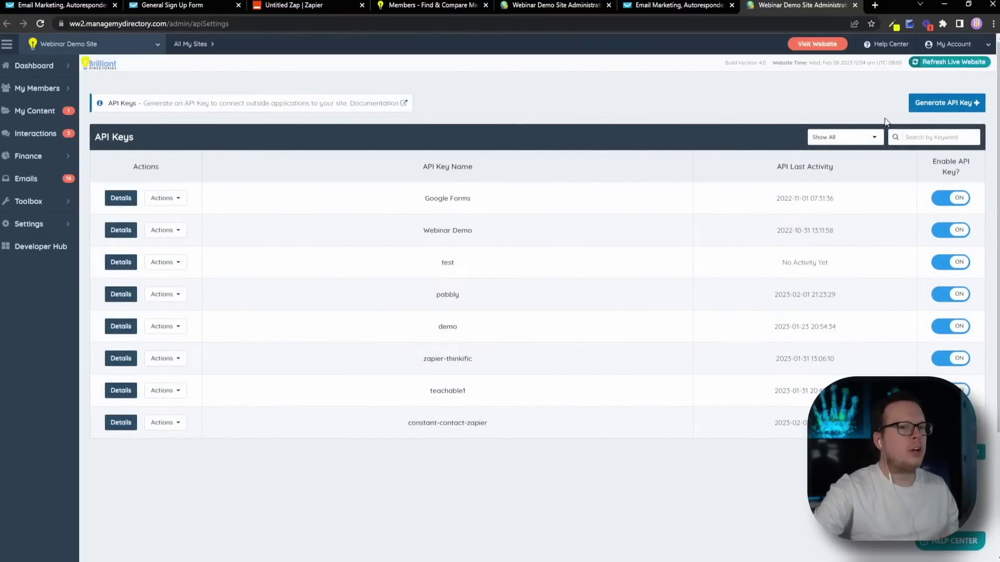
left_click(918, 104)
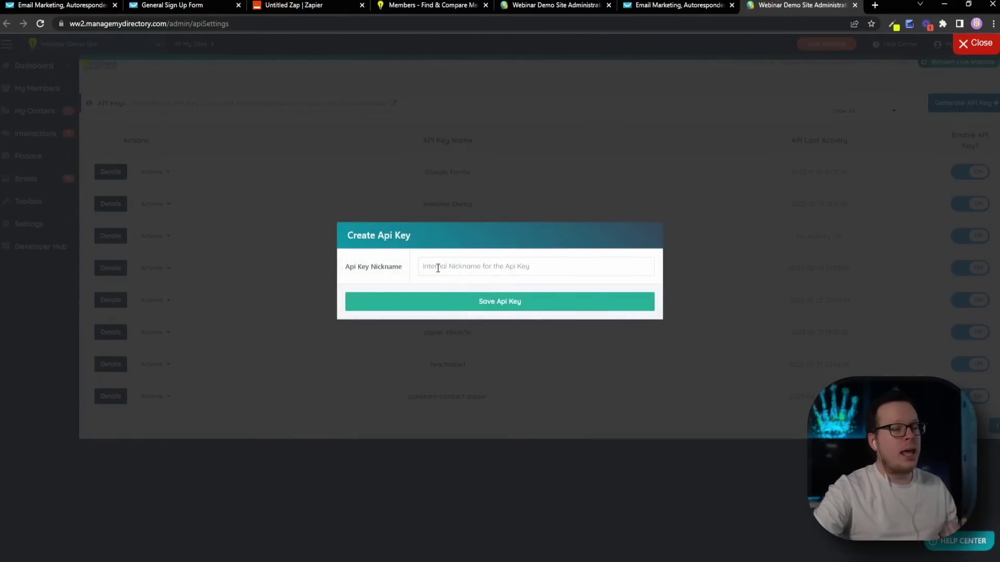
left_click(438, 268)
type("getresponse-key")
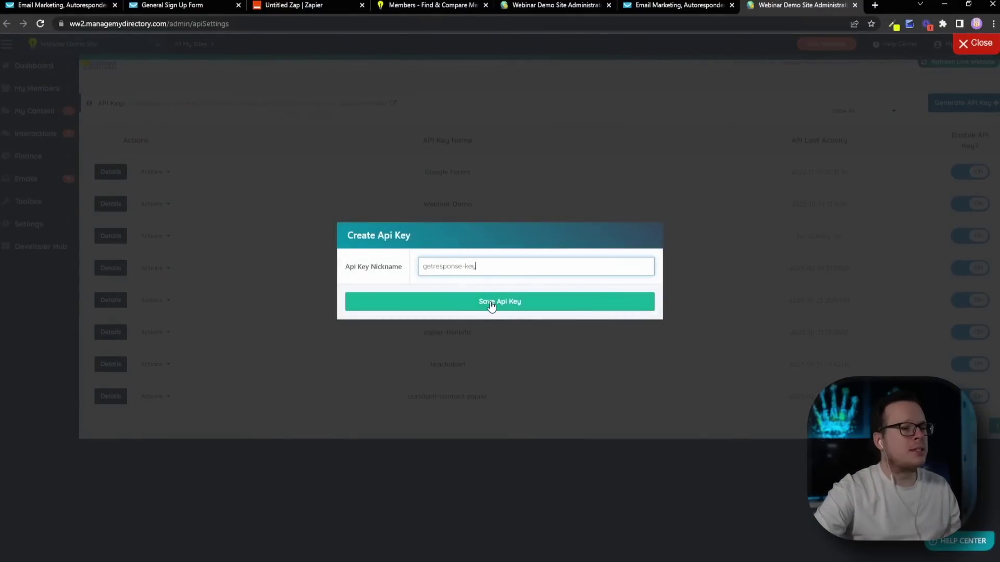
left_click(489, 302)
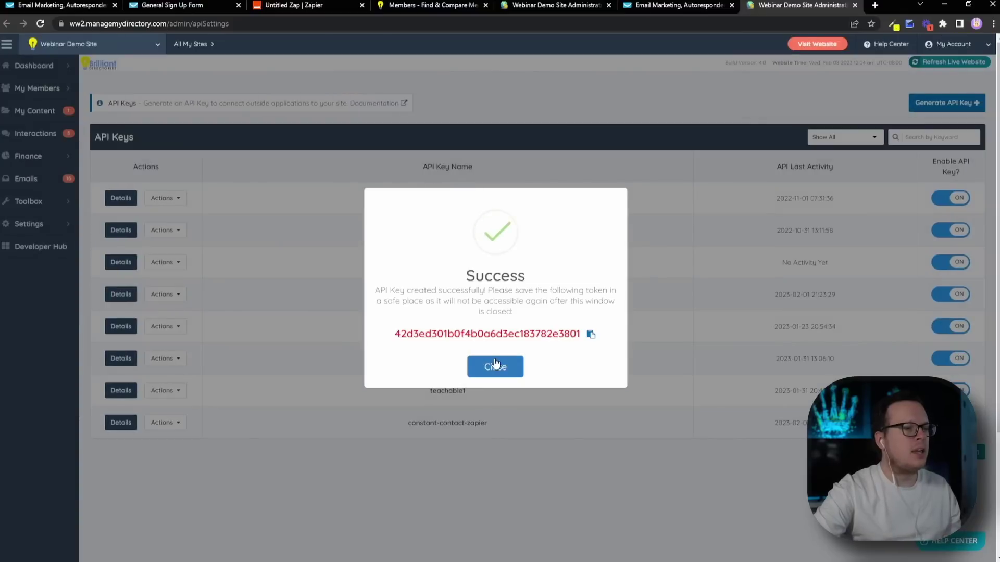
left_click(590, 335)
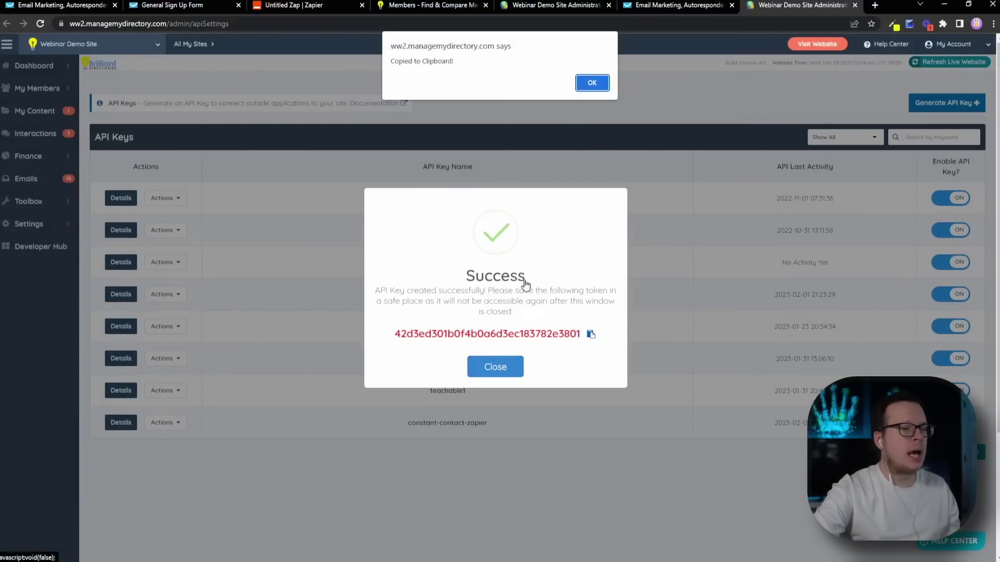
left_click(592, 82)
left_click(495, 367)
Paste the Brilliant Directories API key into Zapier's Api Key field, then return to the admin page
key("alt+Tab")
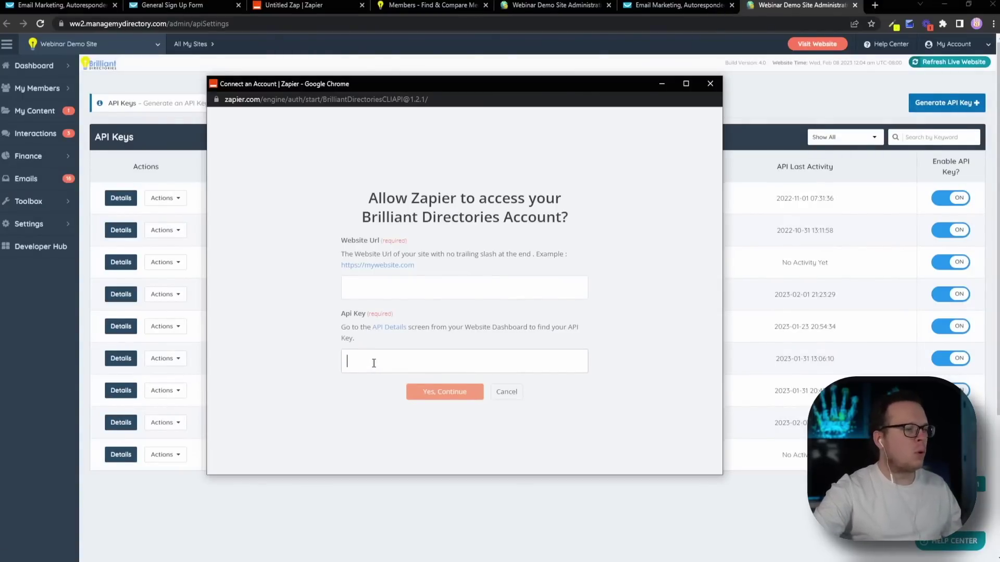
key("ctrl+v")
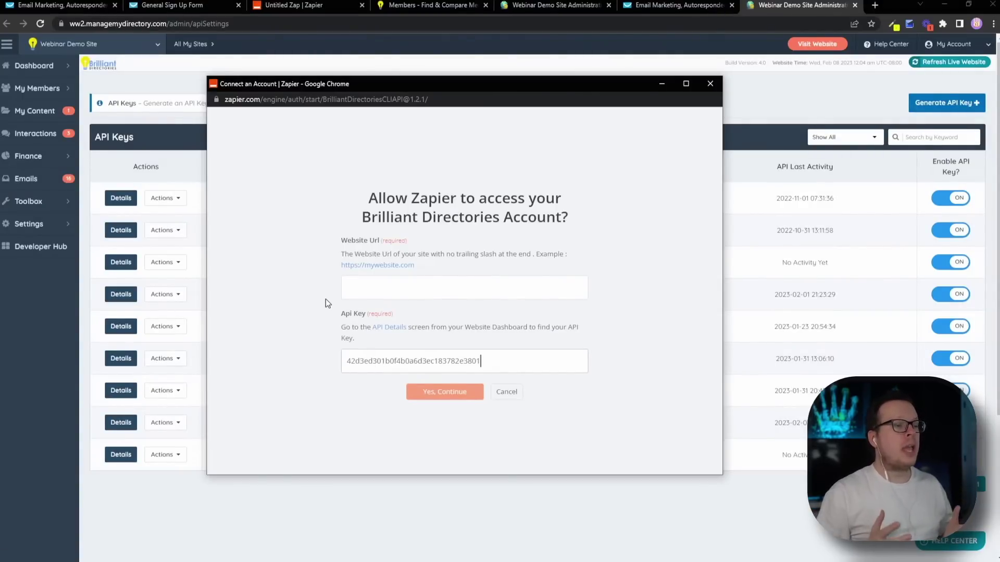
left_click(347, 291)
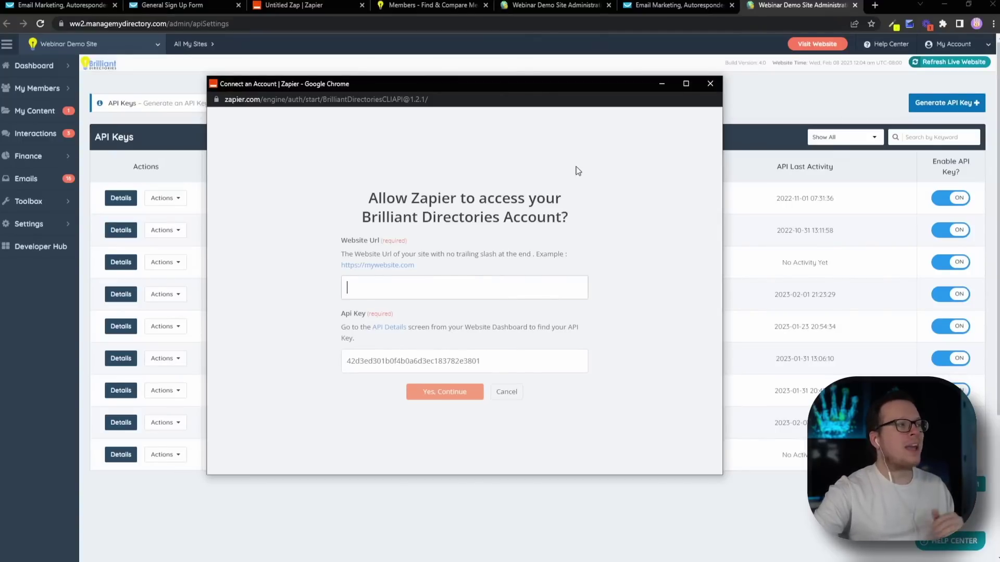
left_click(750, 99)
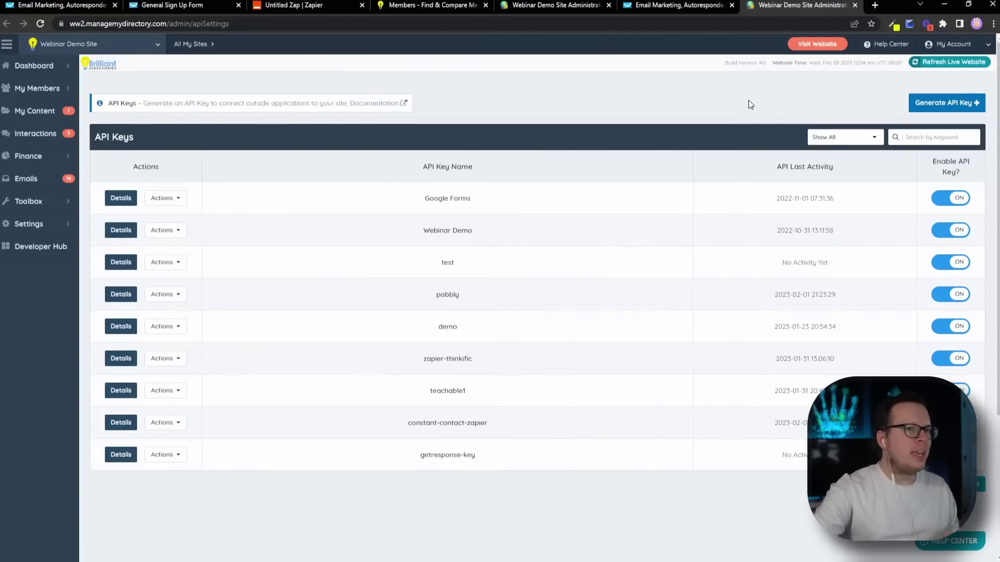
left_click(804, 51)
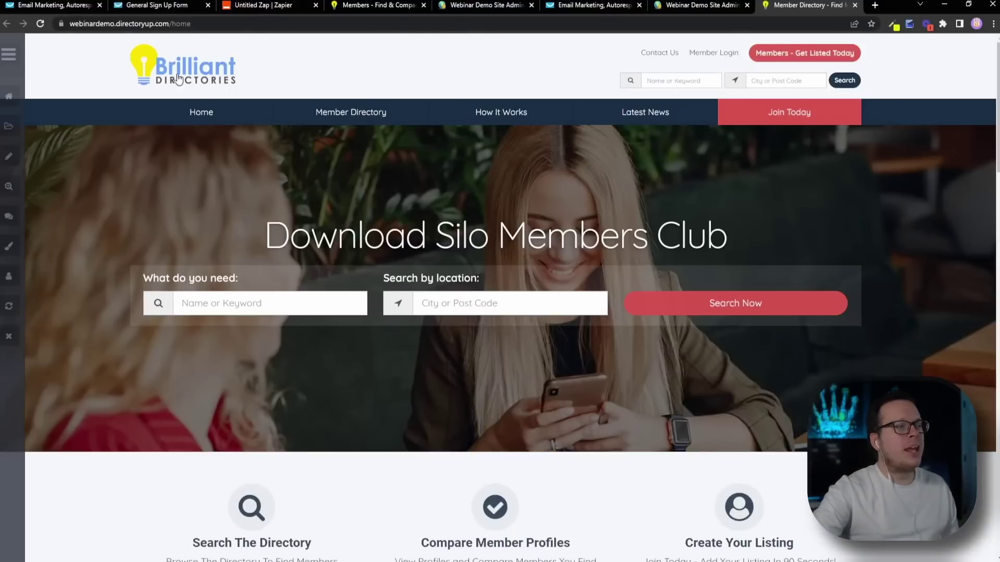
left_click(148, 25)
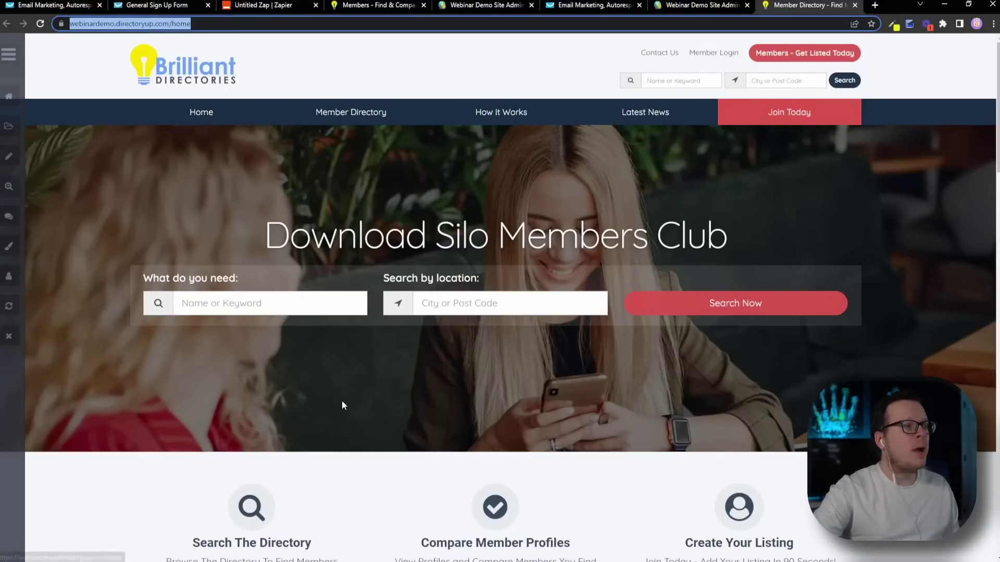
key("alt+Tab")
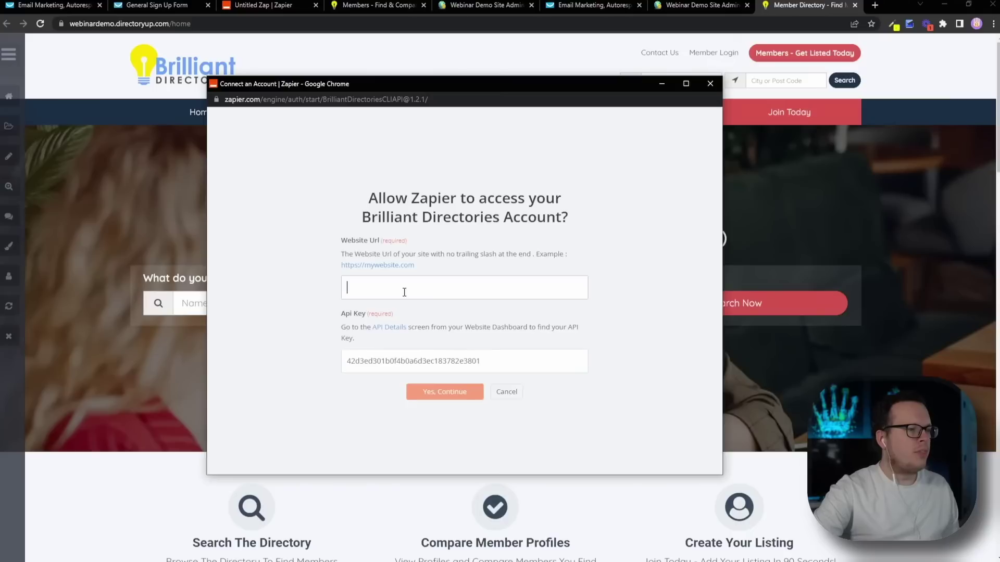
key("ctrl+v")
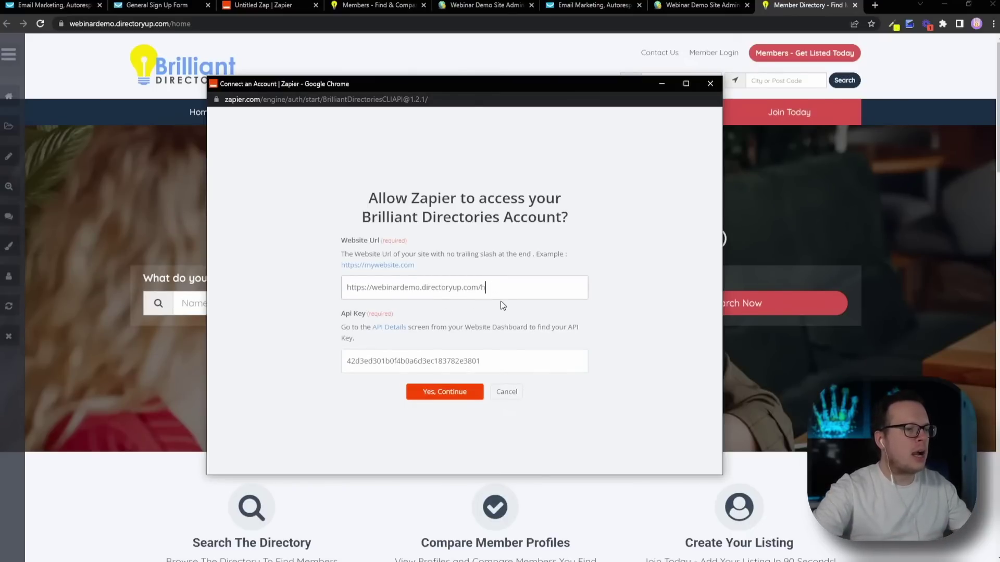
key("BackSpace")
key("BackSpace")
left_click_drag(350, 288, 442, 290)
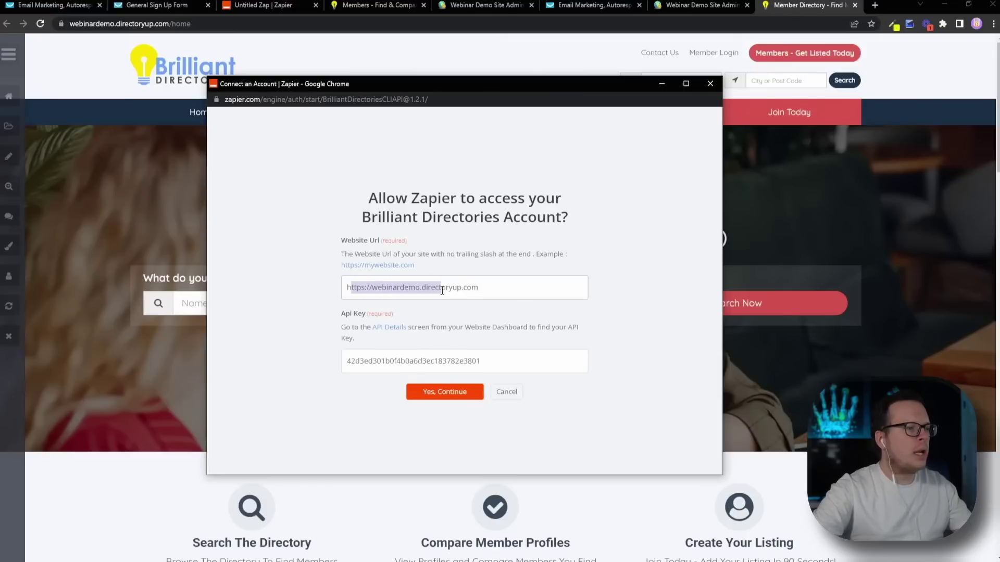
left_click(468, 289)
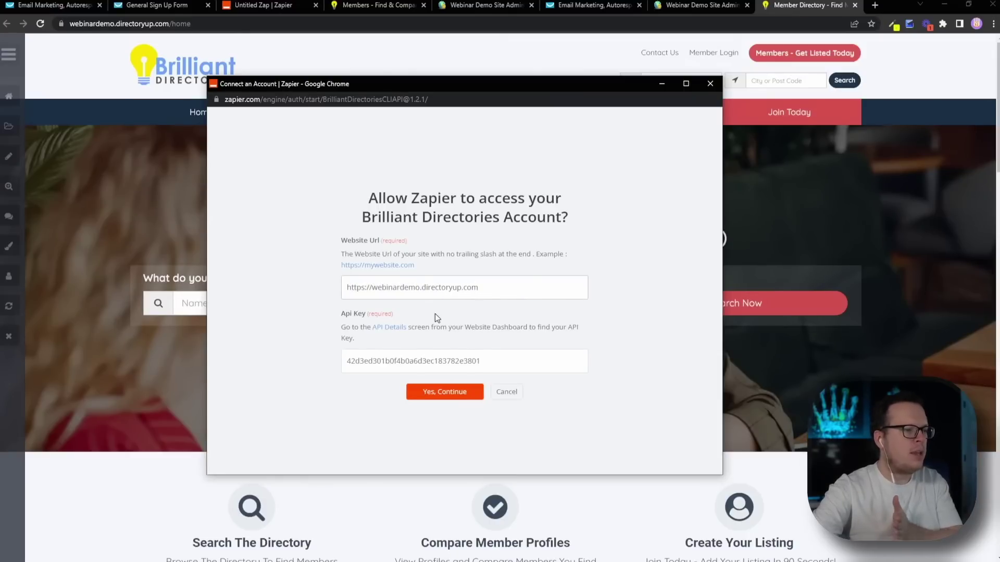
Confirm the Brilliant Directories connection and map the GetResponse contact's Email into the email field
left_click(433, 394)
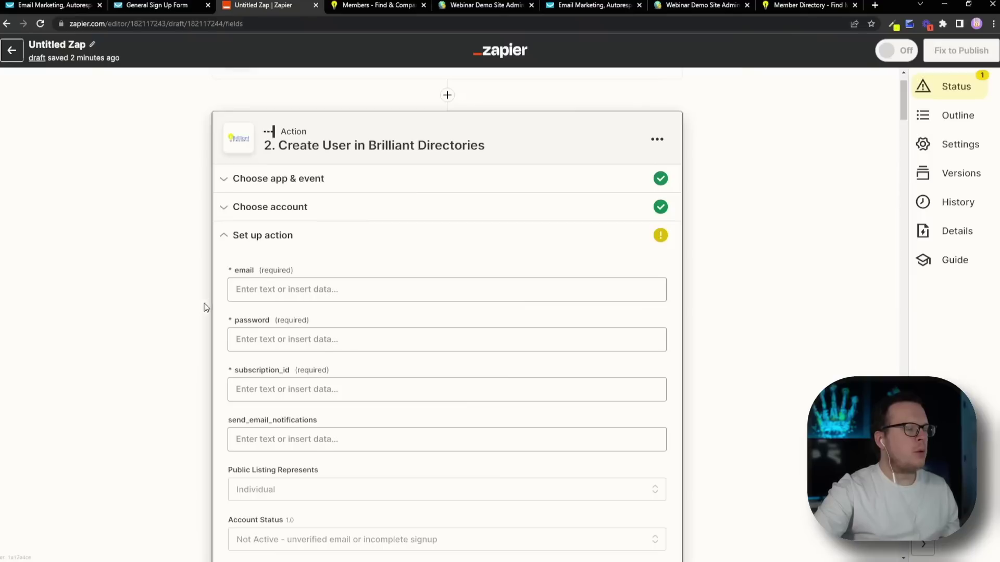
scroll(180, 320, "down", 2)
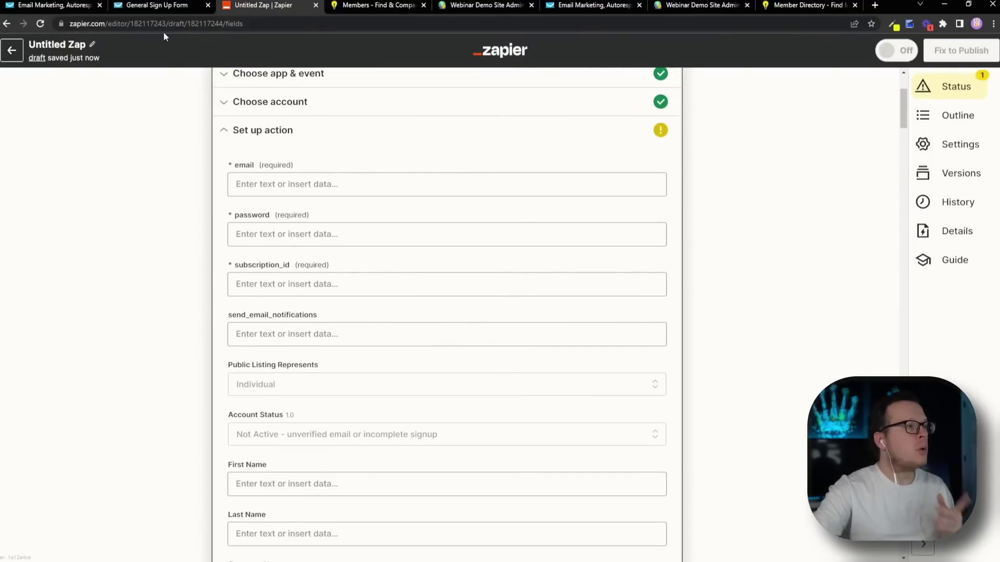
left_click(164, 7)
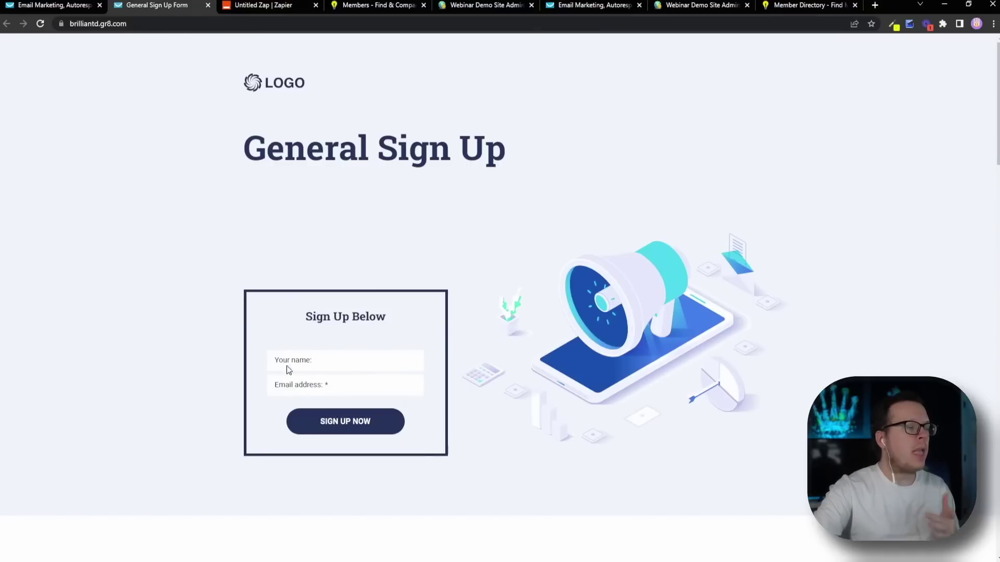
left_click(259, 7)
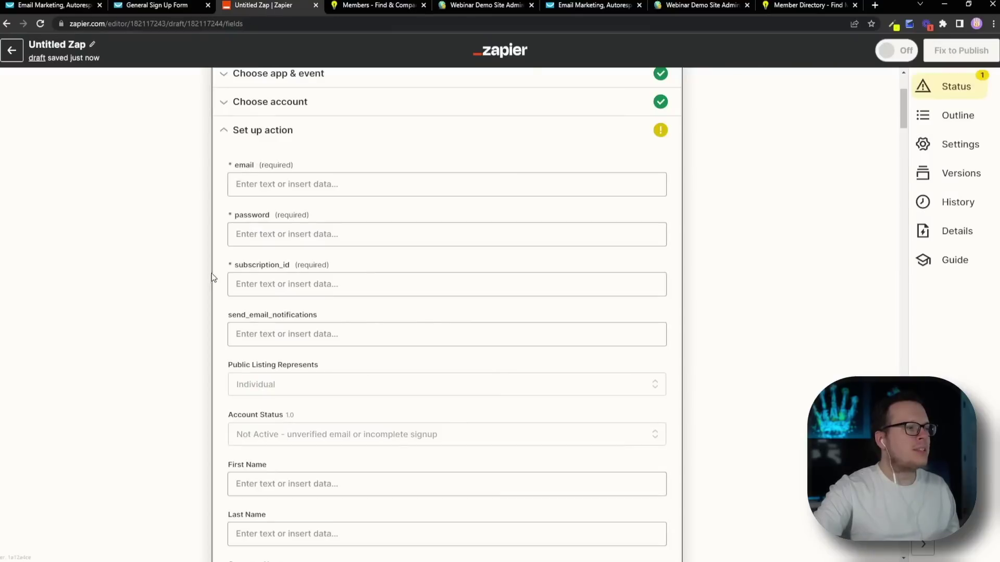
left_click(246, 185)
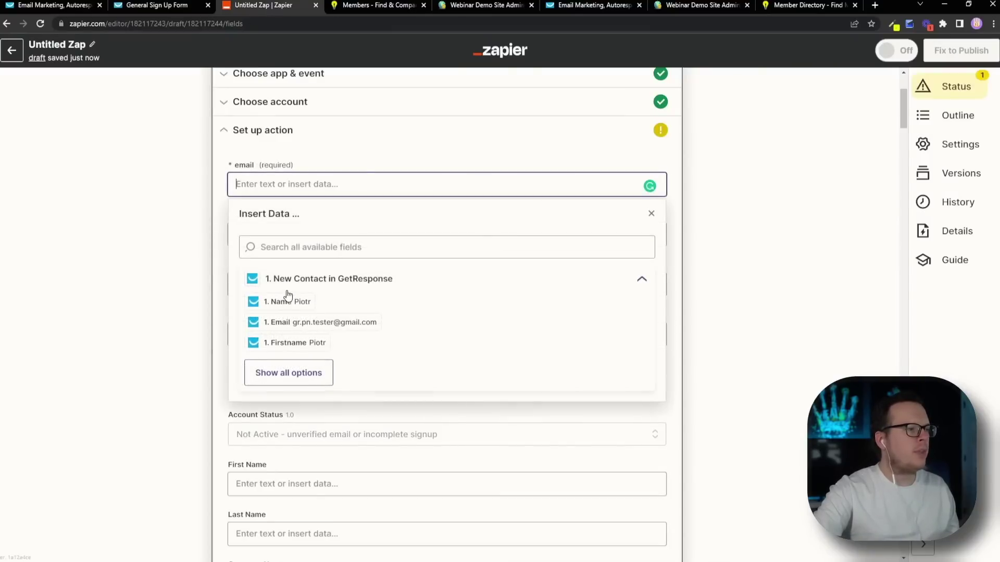
left_click(312, 327)
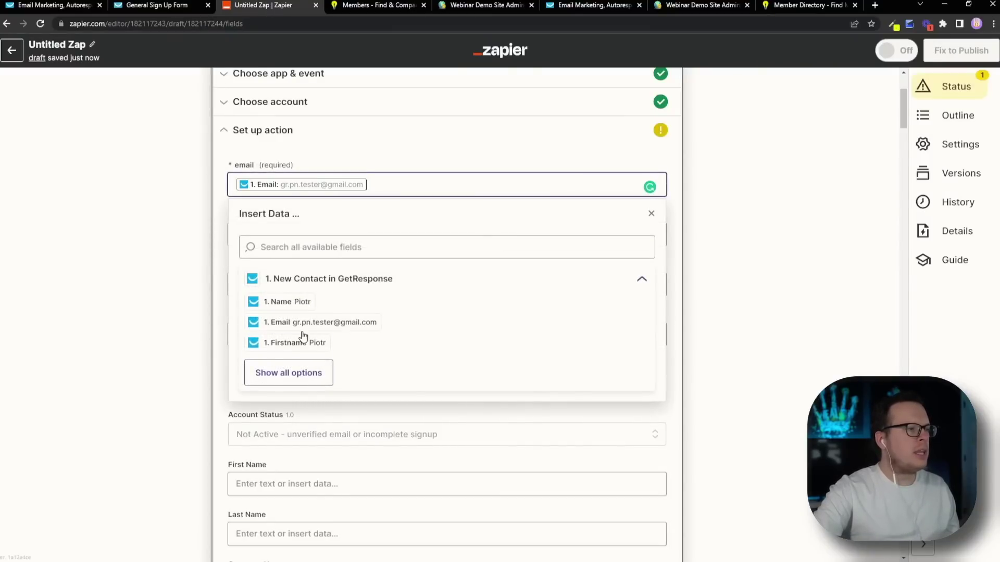
left_click(182, 314)
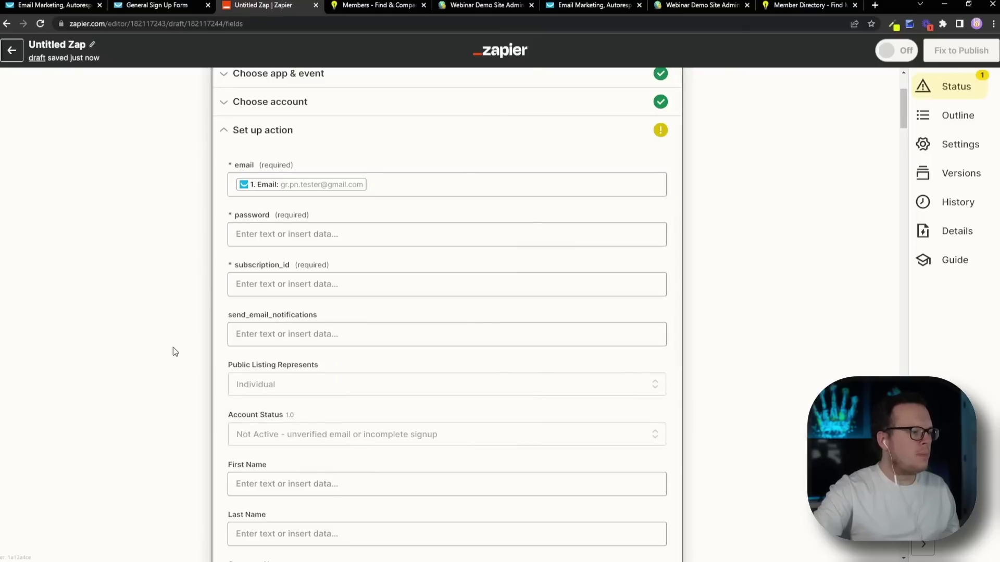
Map the contact's Name into First Name and bring up the test preview
scroll(174, 351, "down", 3)
left_click(248, 327)
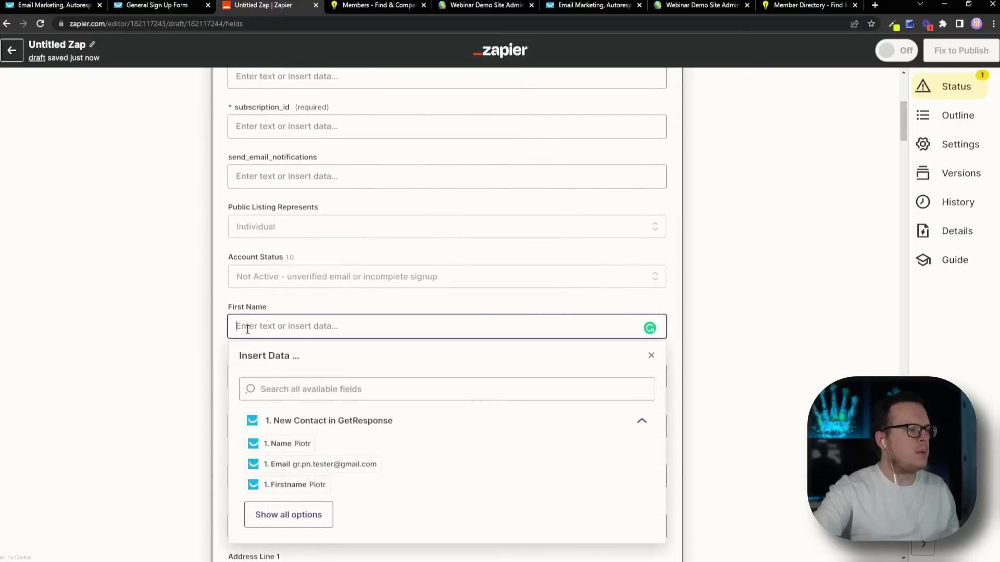
left_click(286, 443)
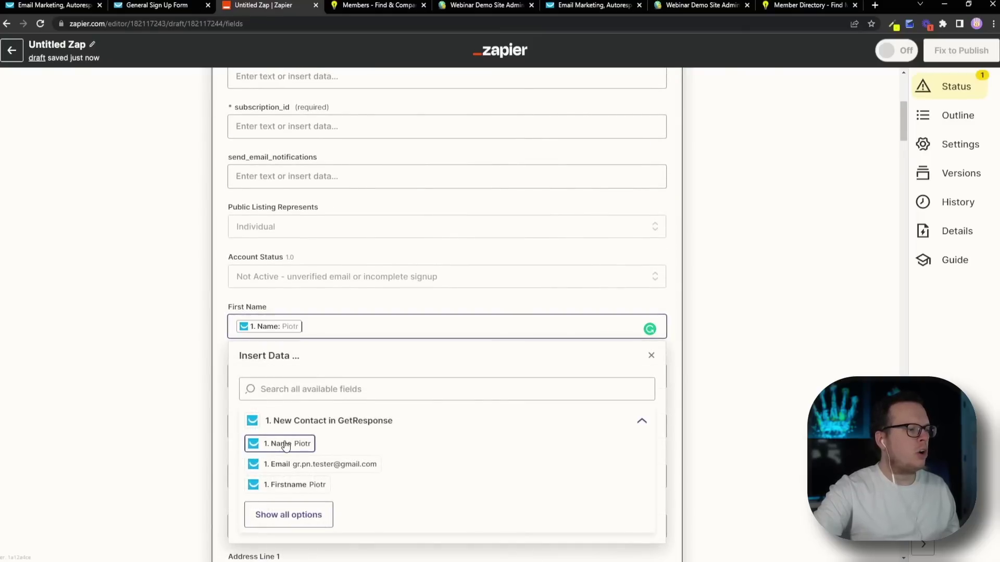
left_click(164, 337)
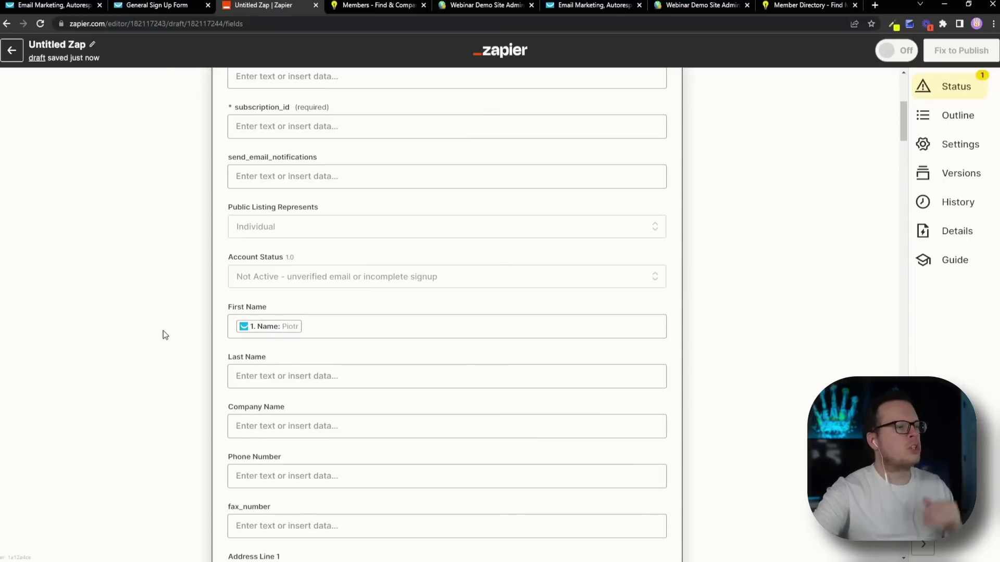
scroll(164, 335, "down", 4)
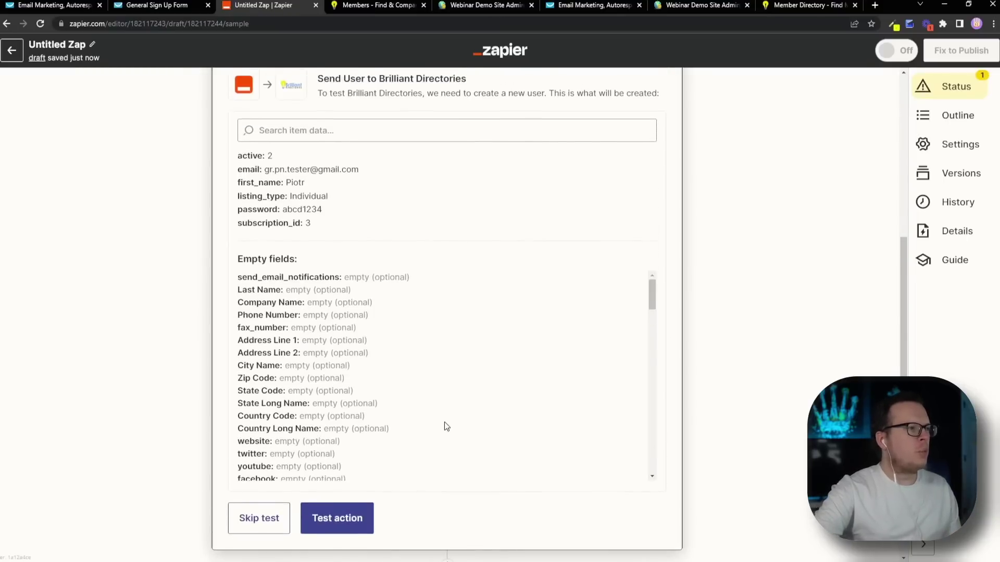
scroll(445, 422, "down", 3)
Test the action to create a Brilliant Directories user, then publish the Zap and turn it on
left_click(344, 522)
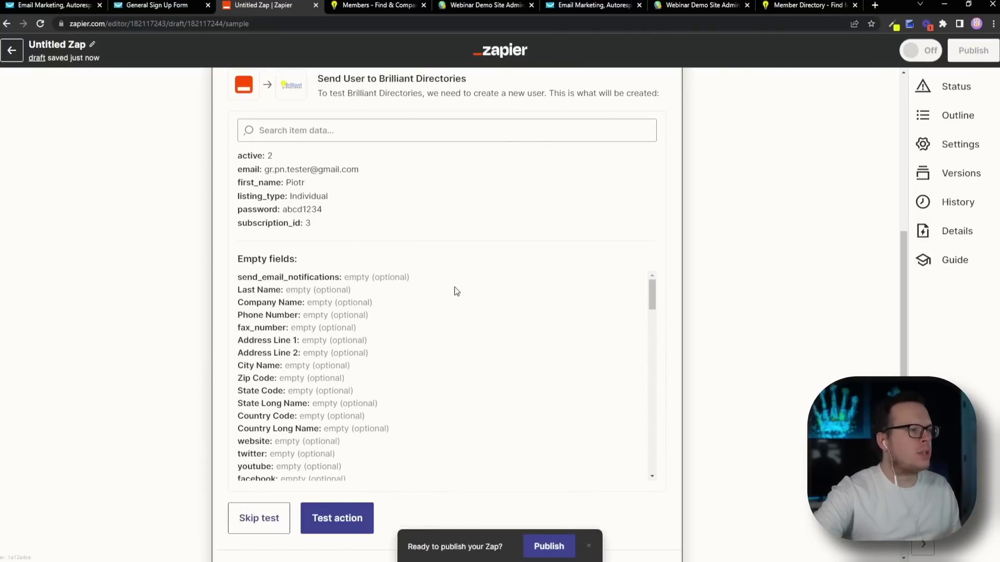
left_click_drag(260, 130, 343, 130)
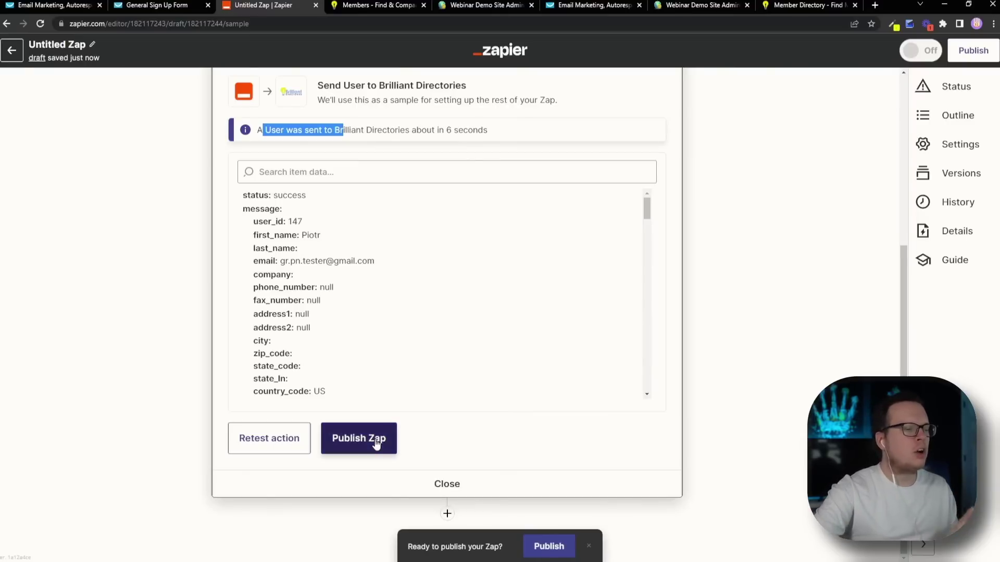
left_click(371, 438)
left_click(480, 315)
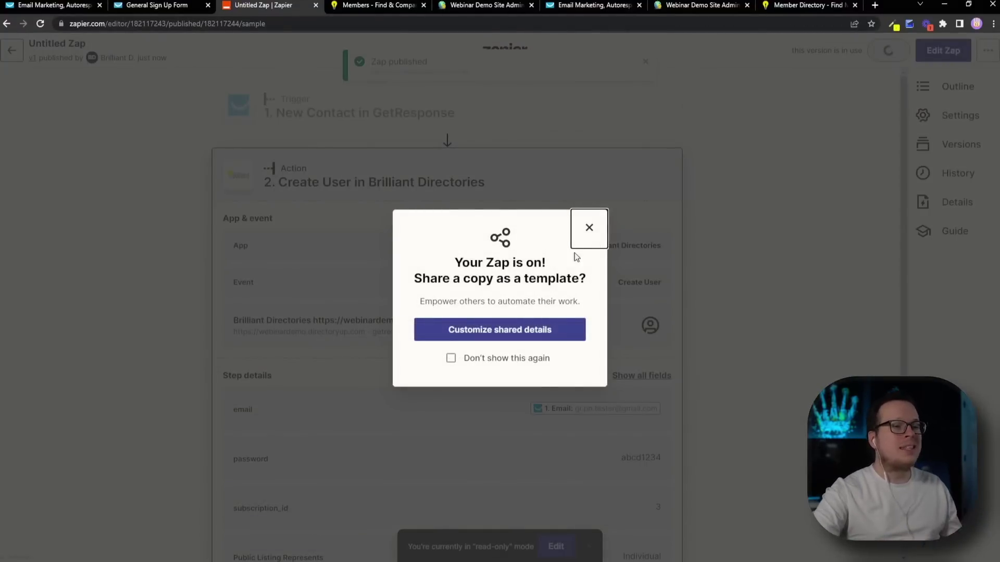
left_click(588, 229)
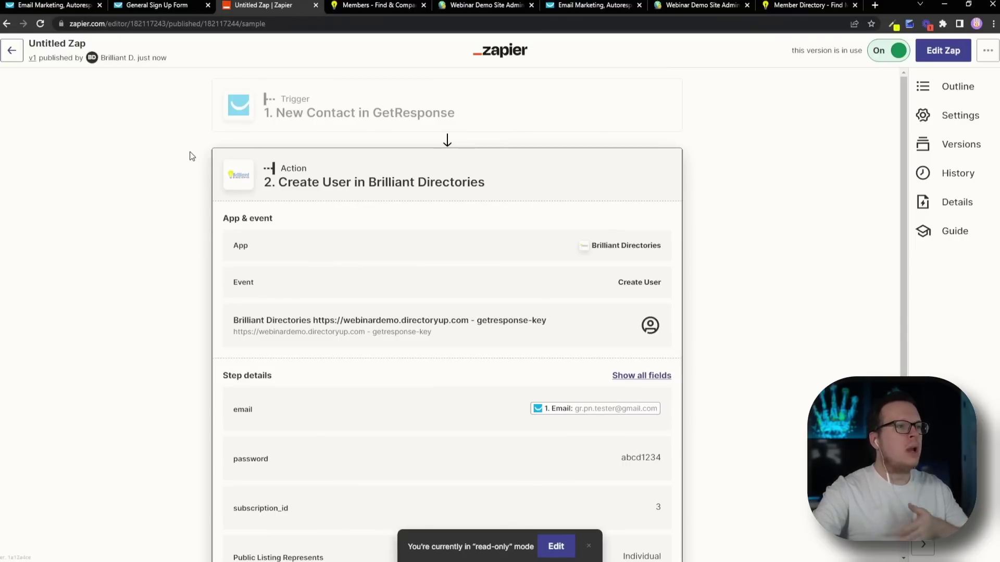
Submit an autofilled test signup on the General Sign Up form, then reload the Members listing
left_click(172, 7)
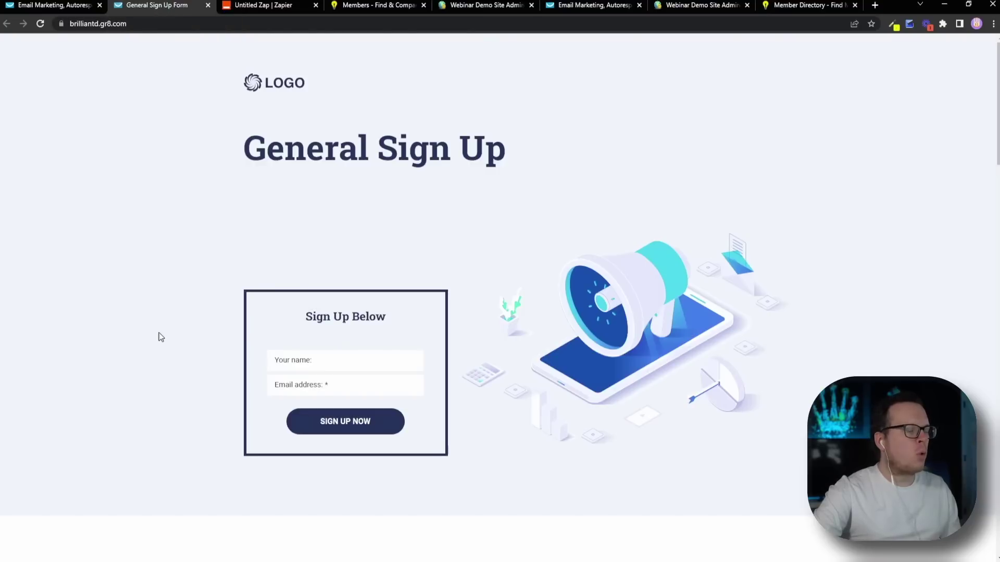
left_click(274, 363)
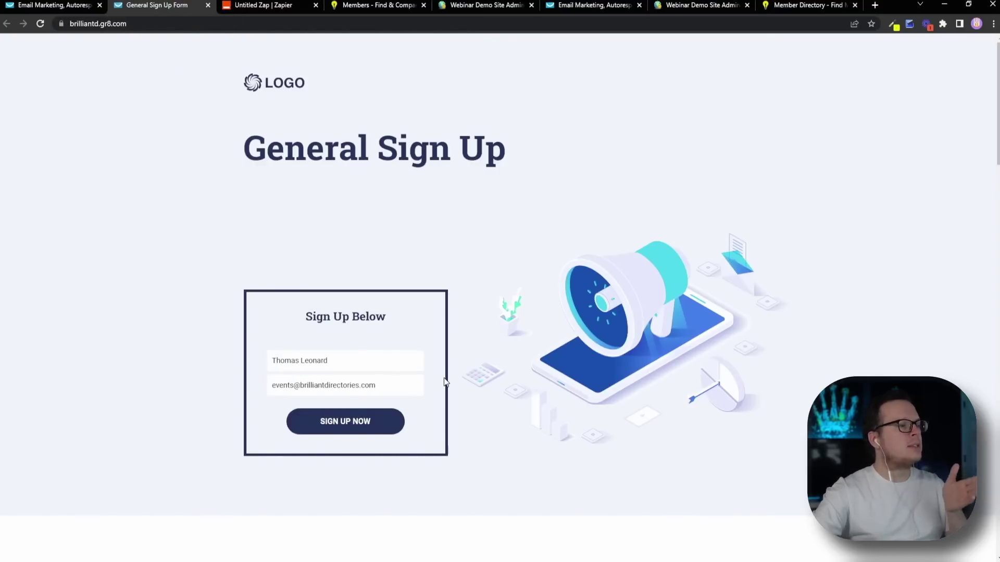
left_click(324, 422)
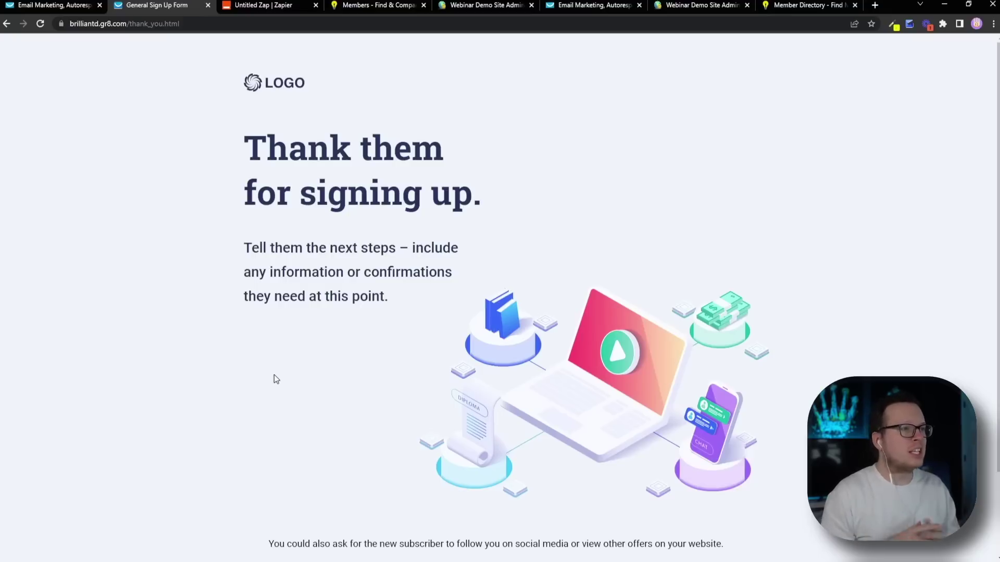
left_click(368, 6)
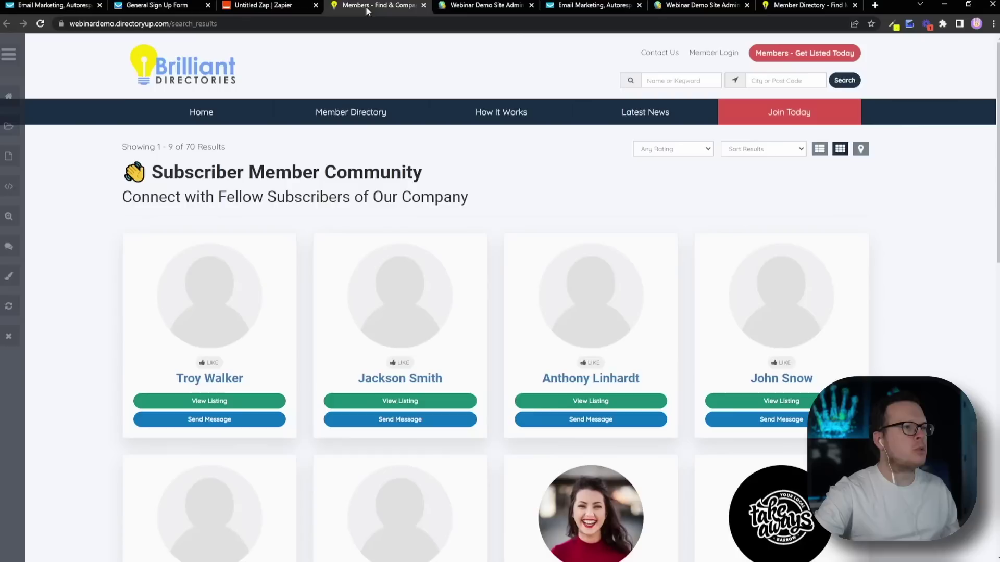
left_click(41, 24)
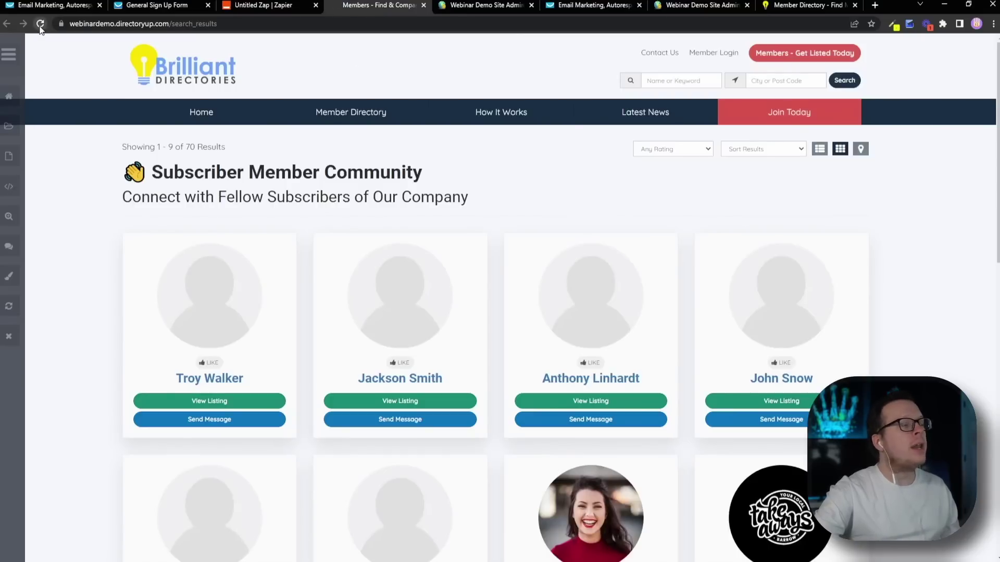